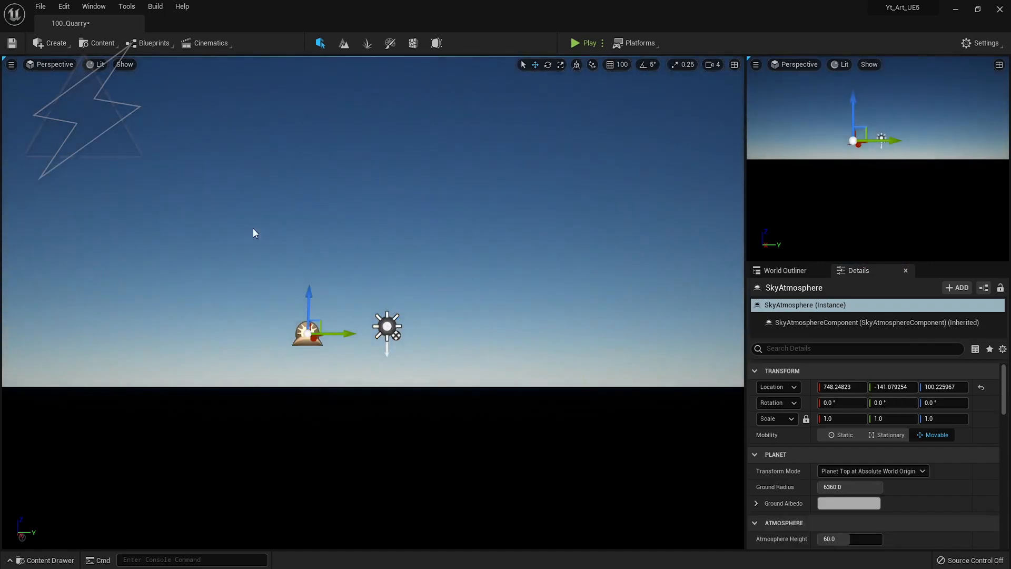
Add an Exponential Height Fog beside the directional light and set its fog inscattering color to black
mouse_move(132, 111)
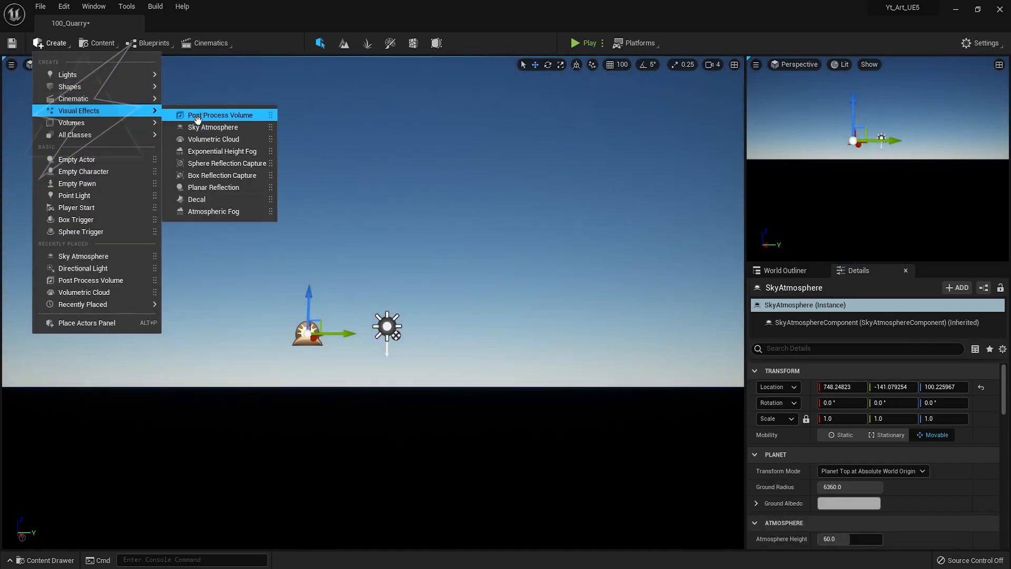
left_click_drag(211, 151, 468, 340)
scroll(947, 481, "down", 8)
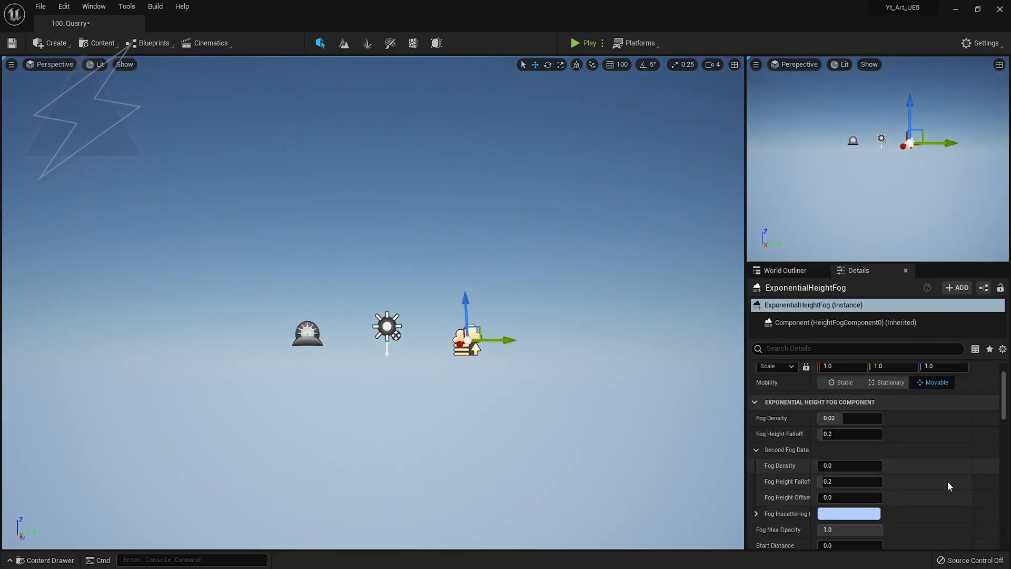
left_click(849, 427)
left_click_drag(780, 399, 782, 487)
left_click(785, 559)
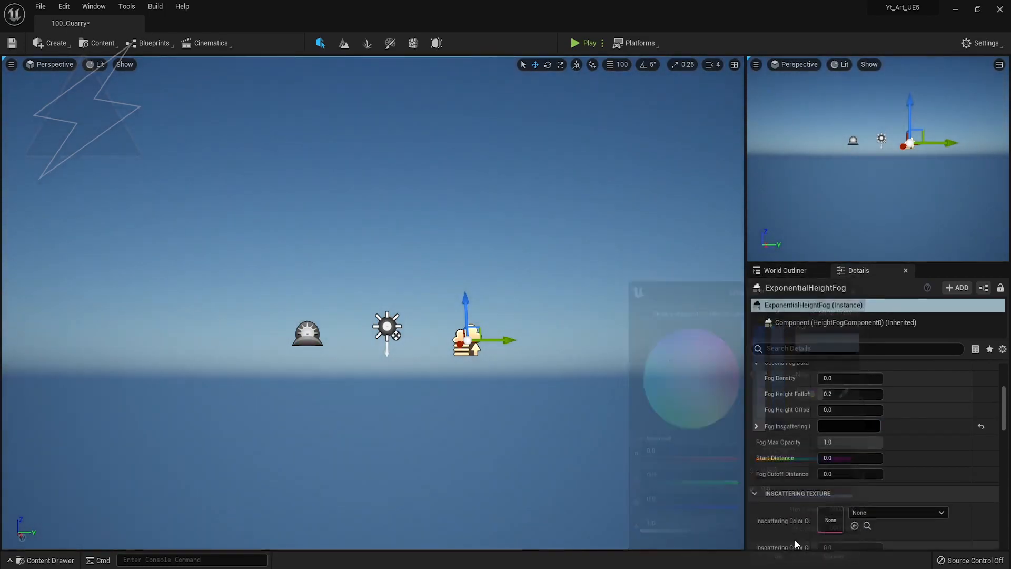
Set the height fog's directional inscattering color to black
scroll(893, 440, "down", 12)
left_click(871, 464)
left_click_drag(785, 414, 789, 469)
left_click(787, 561)
scroll(943, 453, "up", 9)
scroll(943, 451, "up", 5)
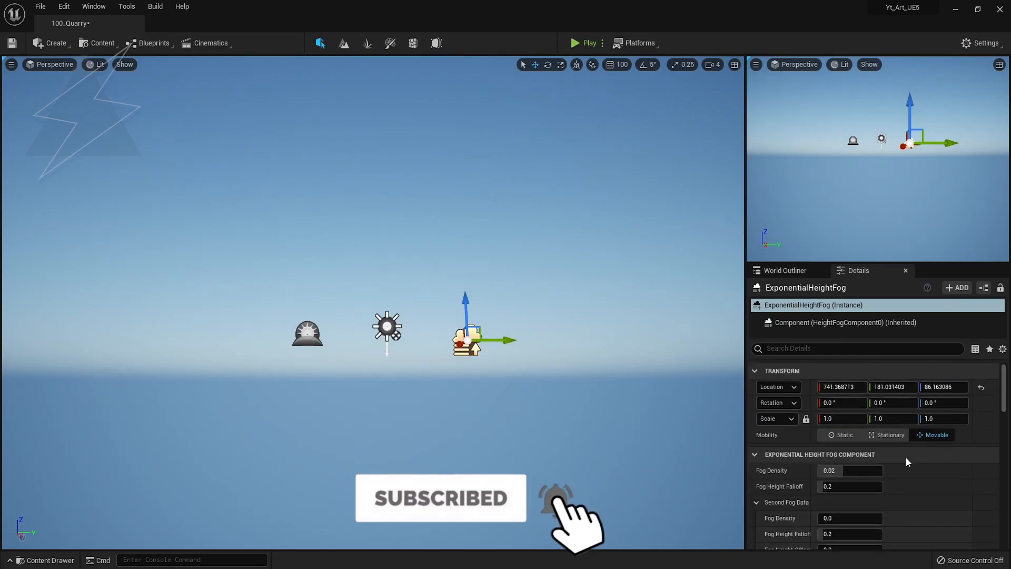
Add a Sky Light beside the Sky Atmosphere actor and enable its Real Time Capture
left_click(52, 43)
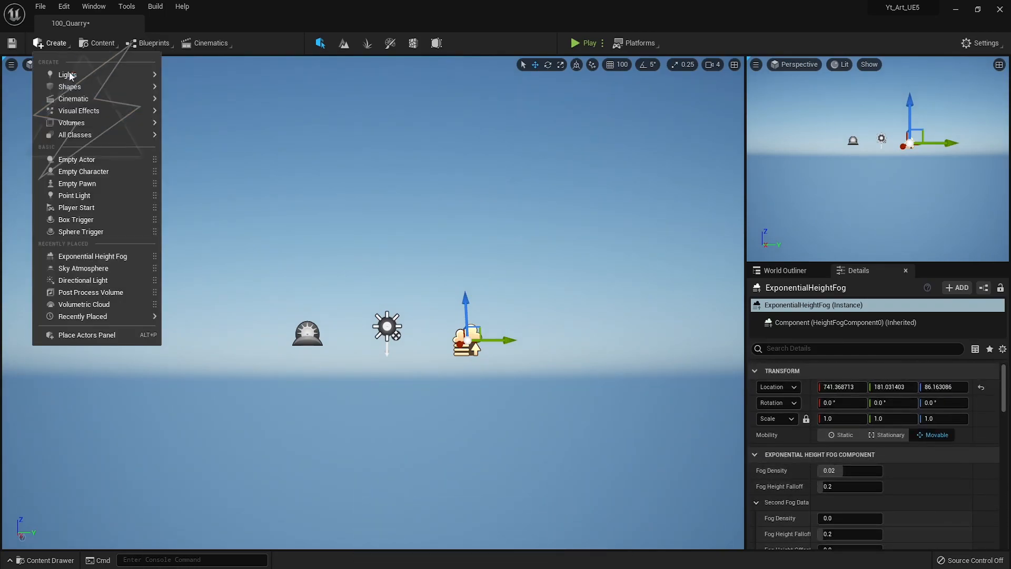
mouse_move(69, 74)
left_click_drag(200, 128, 253, 343)
left_click(823, 471)
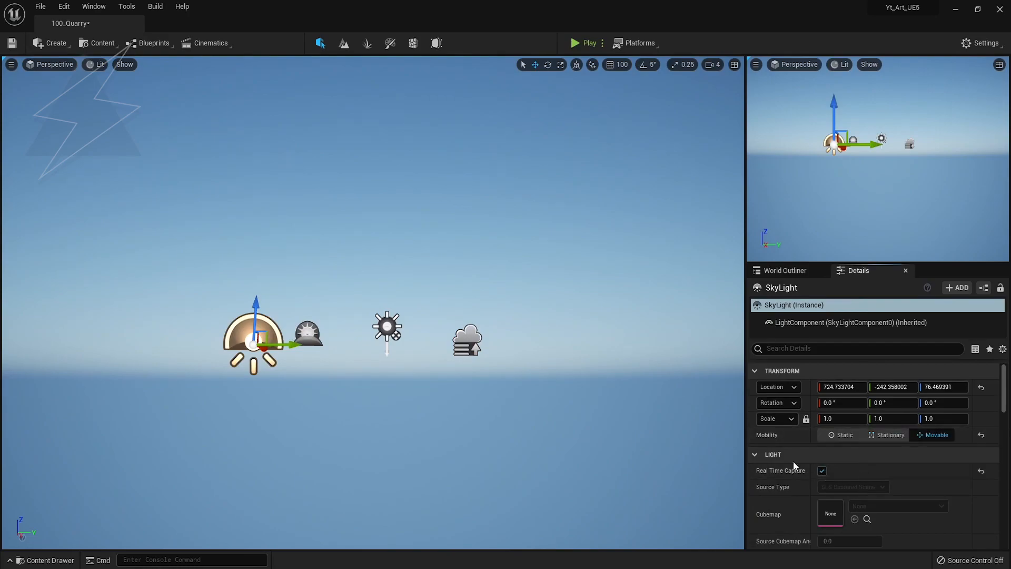
Create a new flat landscape as the ground of the level
mouse_move(533, 357)
right_mouse_down()
mouse_move(553, 390)
mouse_move(547, 469)
mouse_move(551, 416)
mouse_move(534, 352)
right_mouse_up()
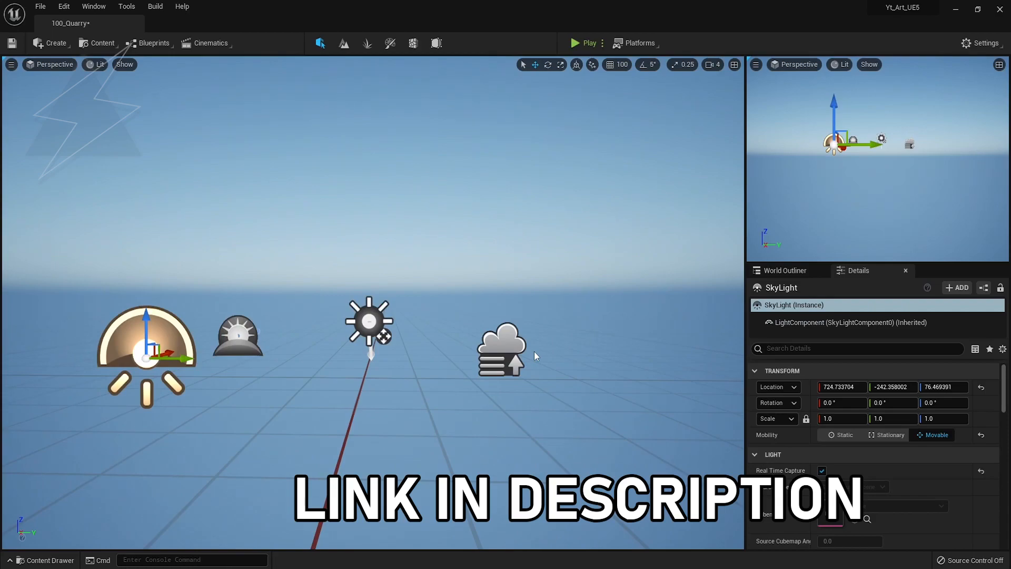
left_click(344, 44)
left_click(79, 364)
left_click(83, 394)
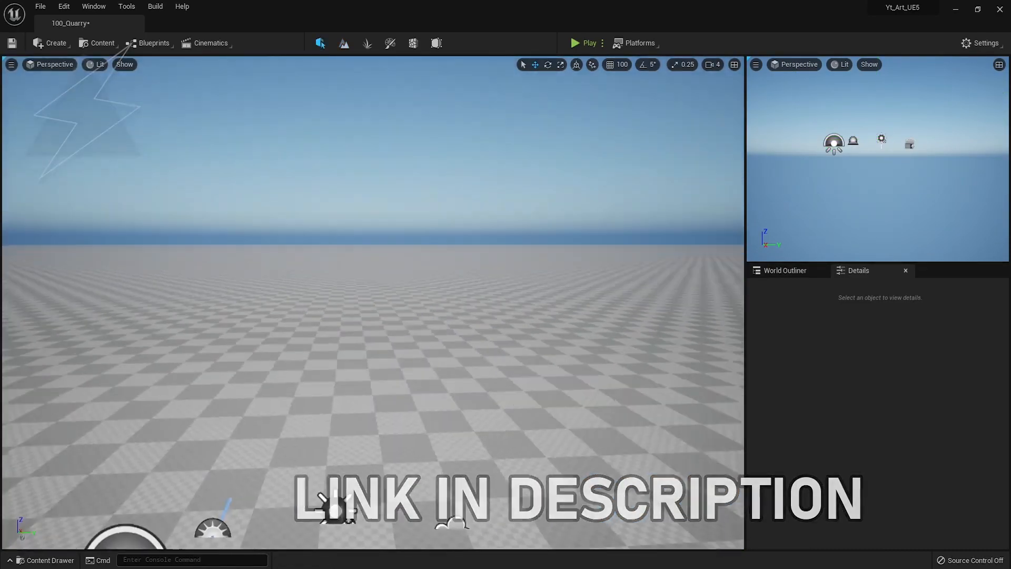
Assign the MI_Quarry_Gravel_Ground_ubnmcc0cw material to the landscape
right_click_drag(431, 346, 406, 387)
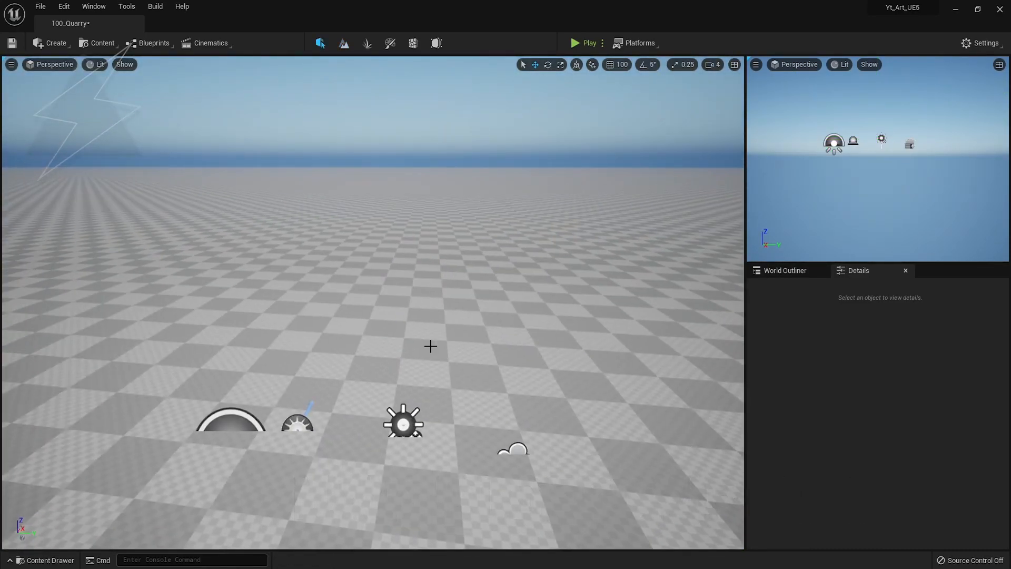
left_click(431, 346)
scroll(862, 426, "down", 8)
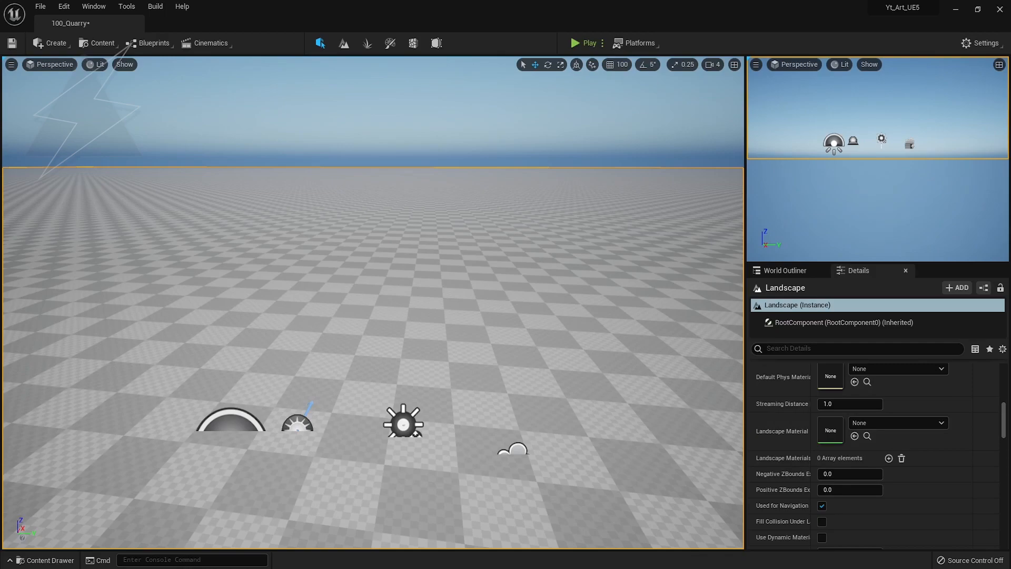
left_click(859, 423)
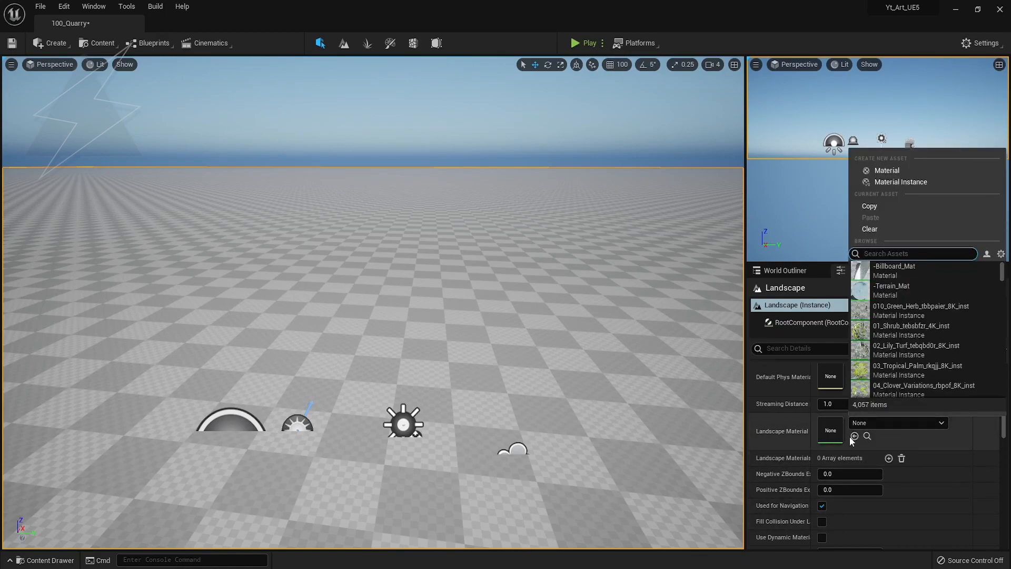
left_click(854, 436)
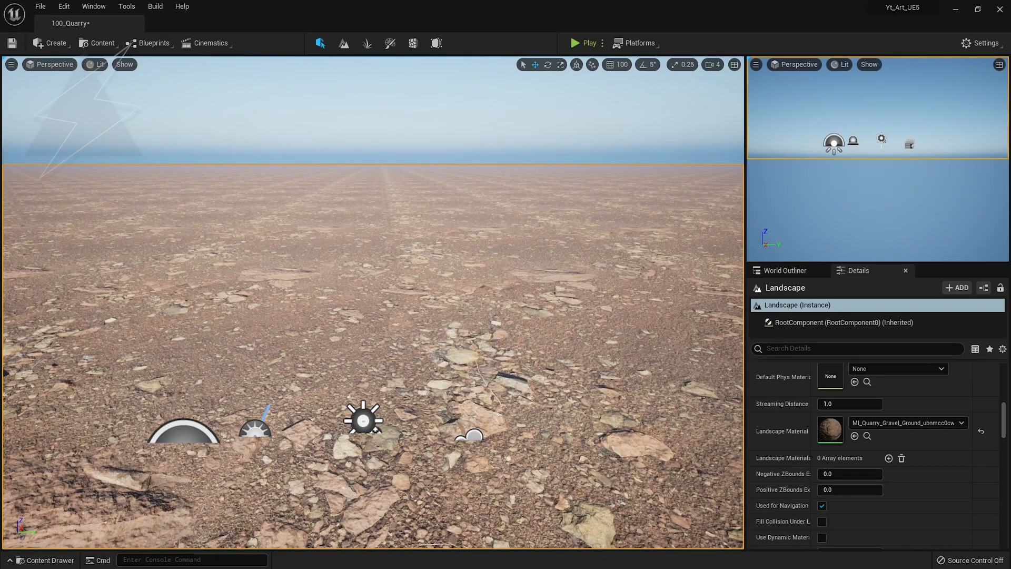
Place a mannequin on the gravel ground as a scale reference and frame it in a full-screen viewport
right_click_drag(232, 329, 325, 375)
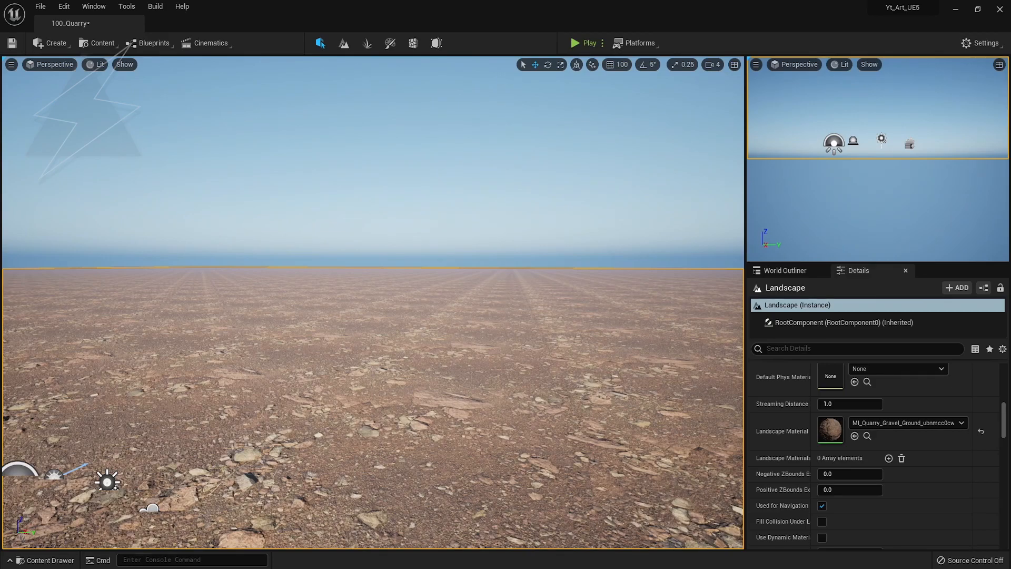
left_click_drag(141, 391, 147, 414)
key("w")
right_click_drag(147, 414, 200, 488)
key("q")
key("e")
key("w")
key("s")
key("F11")
key("w")
key("e")
key("s")
mouse_move(396, 451)
right_mouse_down()
mouse_move(394, 441)
mouse_move(396, 451)
right_mouse_up()
key("q")
key("e")
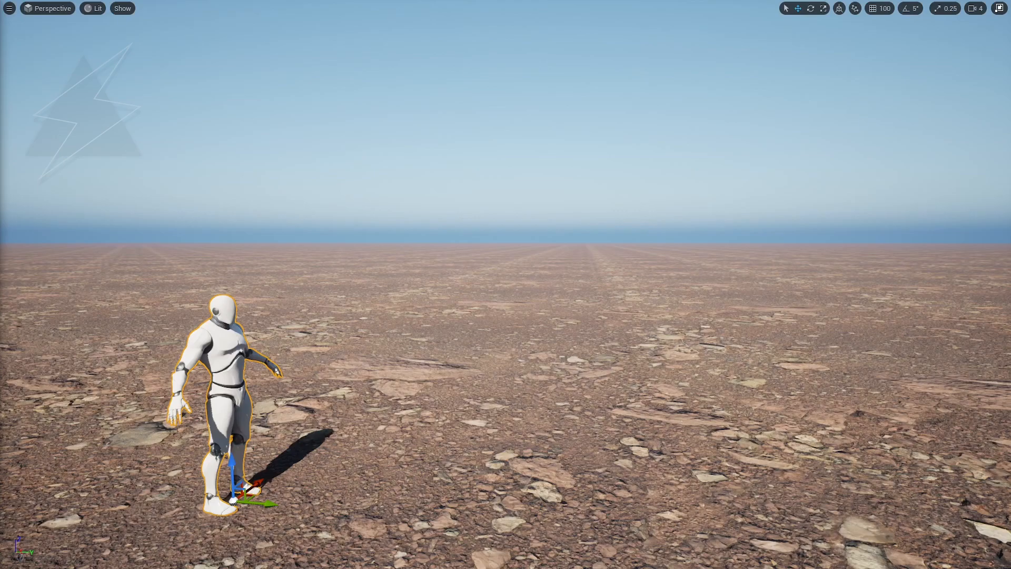
Set the camera speed to 2 and frame the mannequin on one side of the shot against the horizon
right_click_drag(352, 329, 391, 302)
left_click(974, 9)
left_click(929, 35)
mouse_move(632, 237)
right_mouse_down()
mouse_move(648, 237)
mouse_move(633, 242)
mouse_move(629, 231)
mouse_move(635, 250)
right_mouse_up()
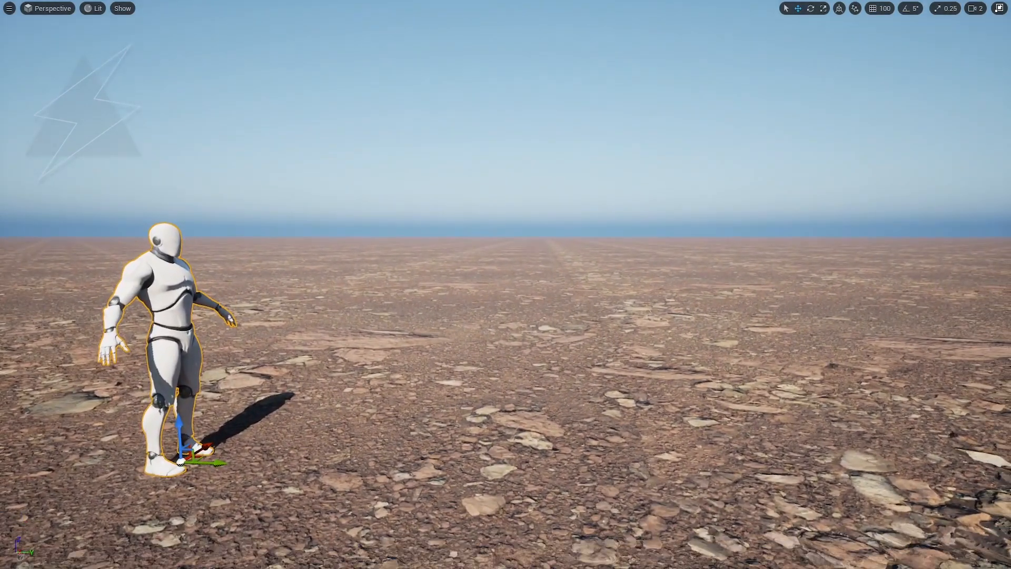
right_click_drag(544, 274, 542, 273)
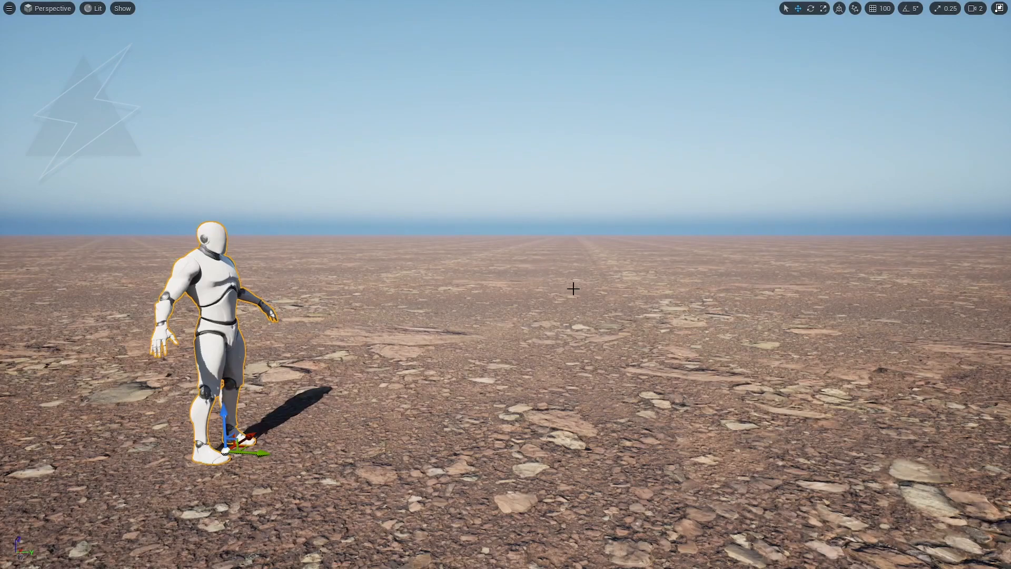
right_click_drag(590, 263, 592, 256)
key("1")
key("w")
key("1")
right_click(593, 257)
left_click(574, 138)
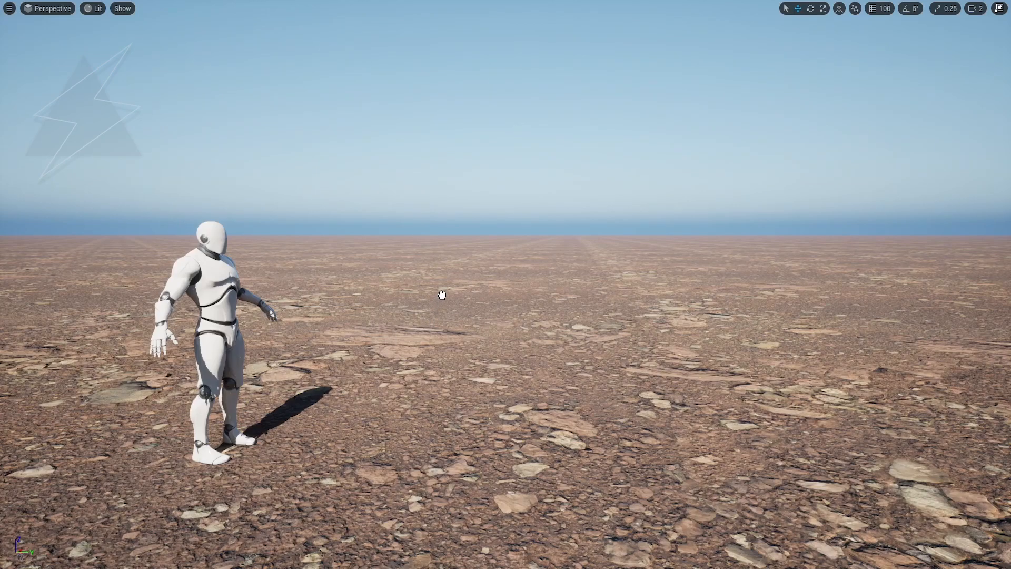
Place the S_Quarry_Cliff_ubjuddqda_lod0 cliff behind the mannequin, rotate it about 60.5° so its broad face shows, and shift it toward the mannequin
left_click_drag(442, 295, 378, 275)
key("r")
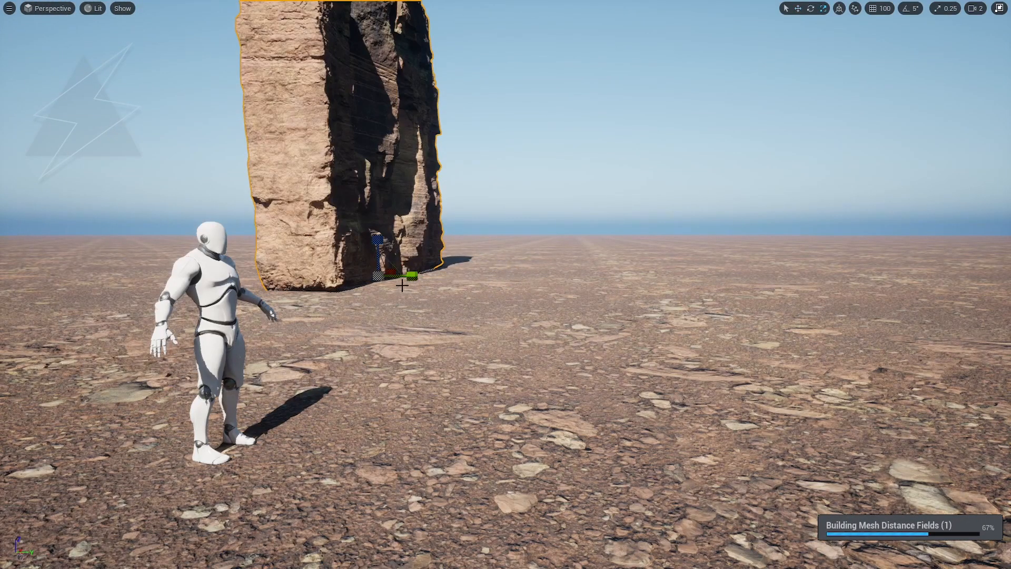
key("e")
left_click_drag(414, 281, 515, 308)
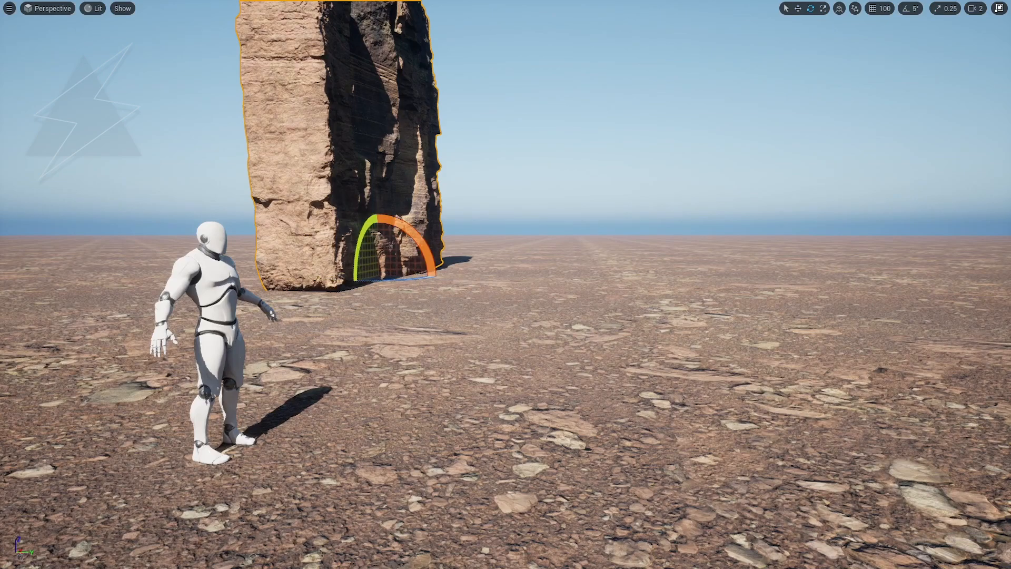
key("F11")
right_click_drag(447, 320, 433, 318)
left_click_drag(337, 304, 281, 304)
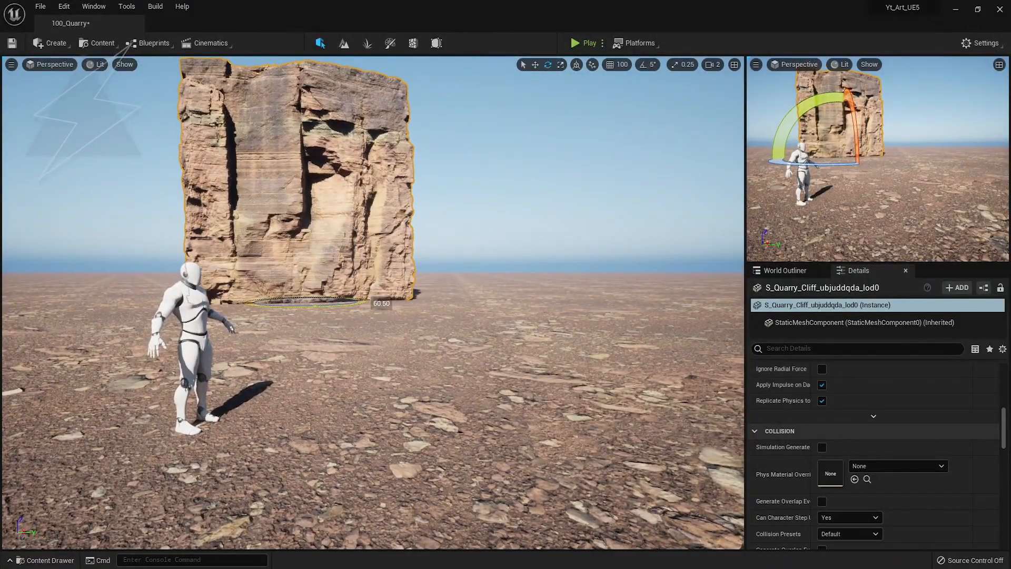
key("F11")
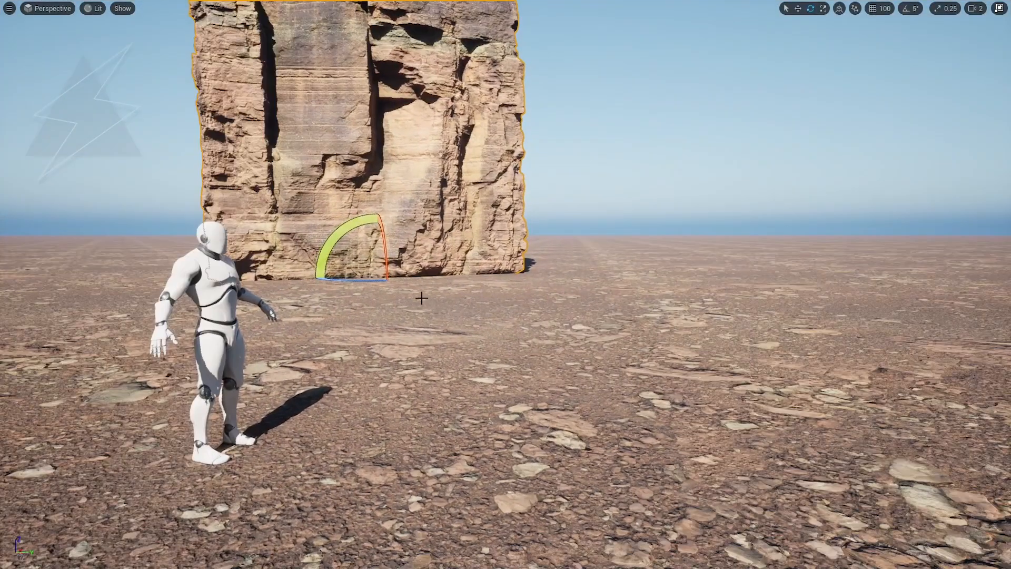
left_click_drag(363, 281, 345, 314)
key("w")
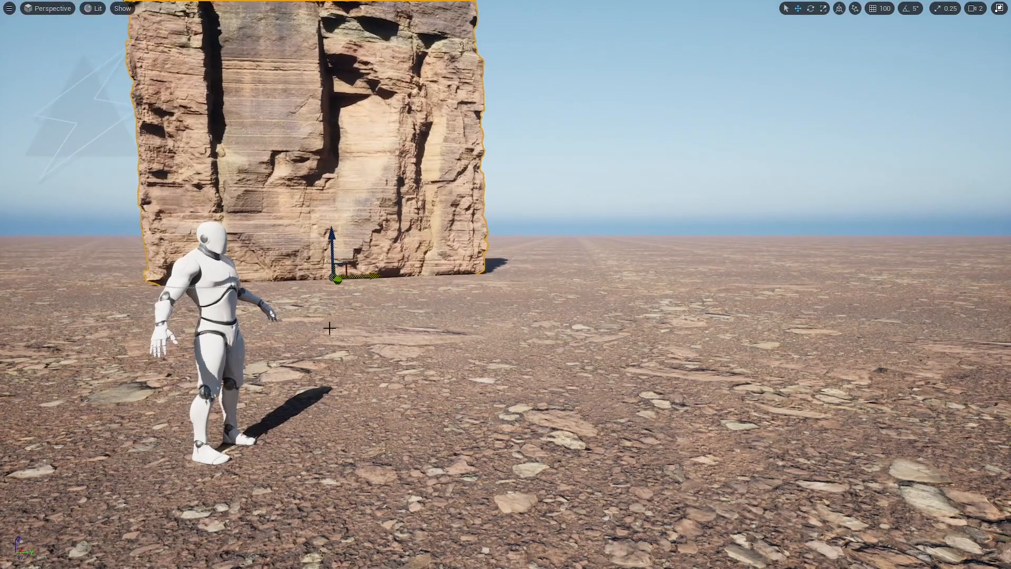
Place the low S_Quarry_Cliff_uchwaffda_lod0 rock behind the mannequin, in front of the tall cliff
left_click_drag(0, 347, 308, 341)
key("Delete")
left_click_drag(0, 358, 156, 310)
mouse_move(157, 311)
right_mouse_down()
mouse_move(154, 321)
mouse_move(158, 314)
right_mouse_up()
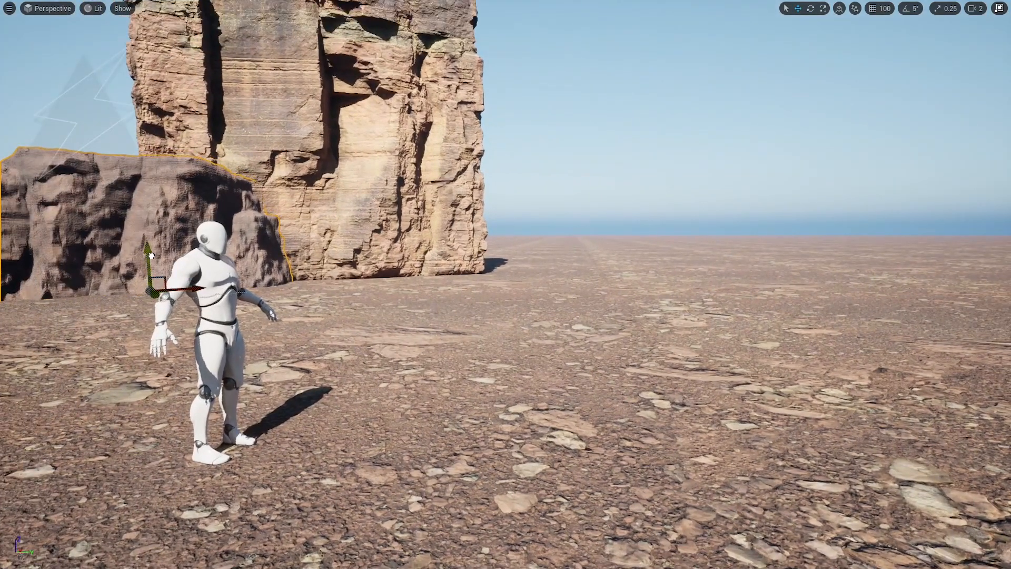
Tint the low cliff's material MI_Quarry_Cliff_uchwaffda_4K with a color sampled from the tall cliff
left_click(543, 220)
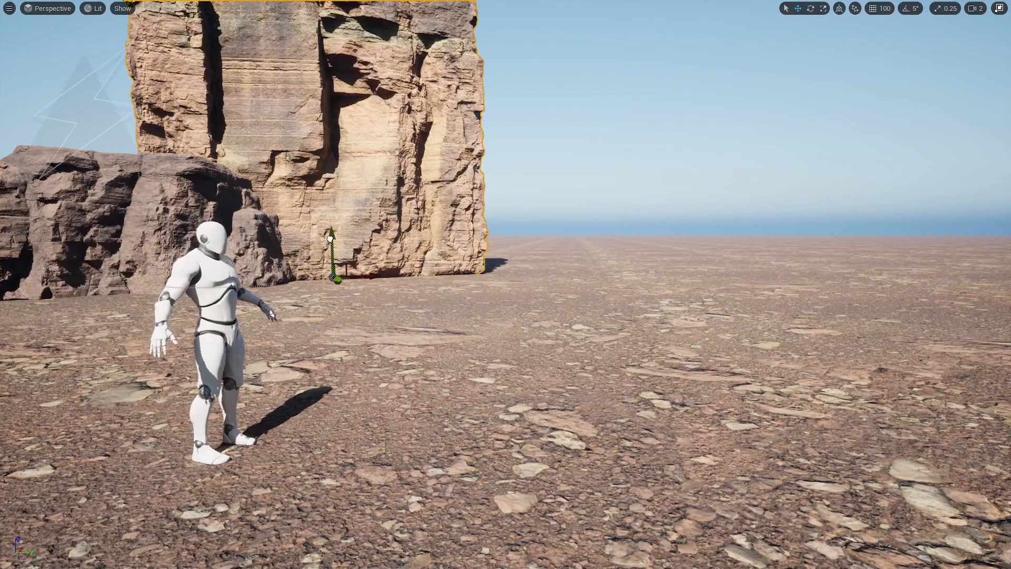
left_click(174, 205)
key("F11")
scroll(927, 466, "up", 5)
scroll(923, 466, "up", 5)
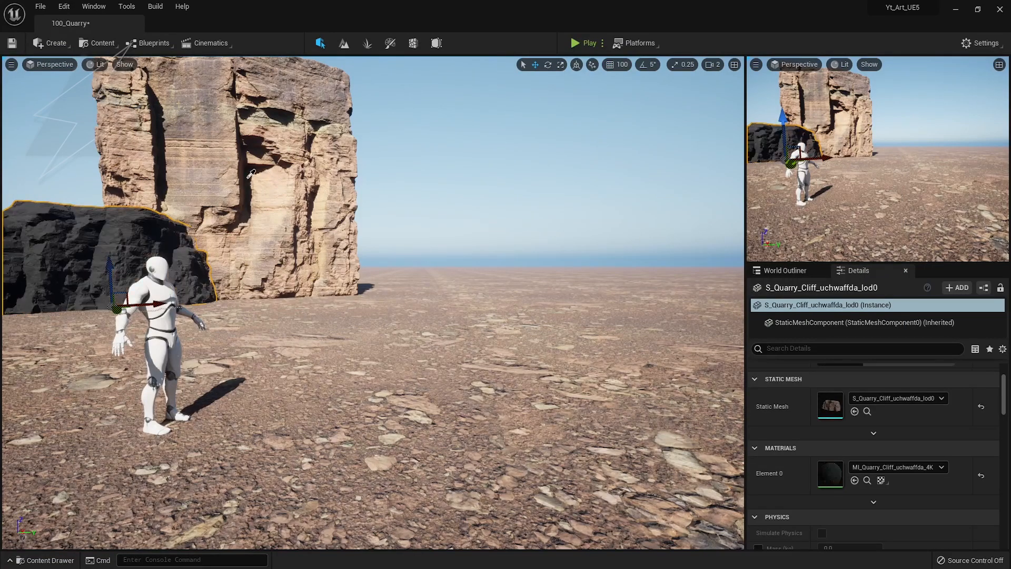
left_click(284, 192)
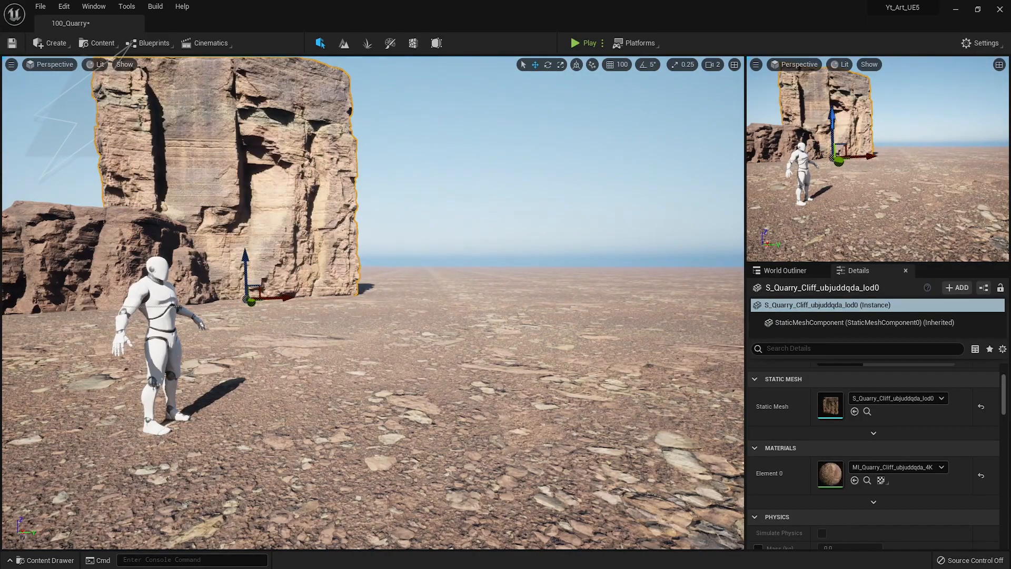
left_click(52, 251)
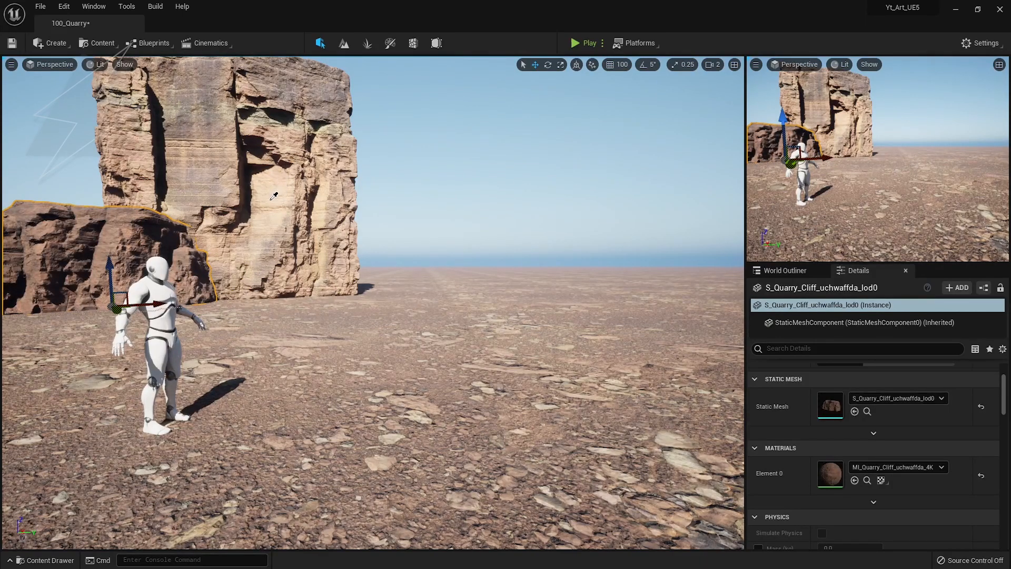
left_click(321, 214)
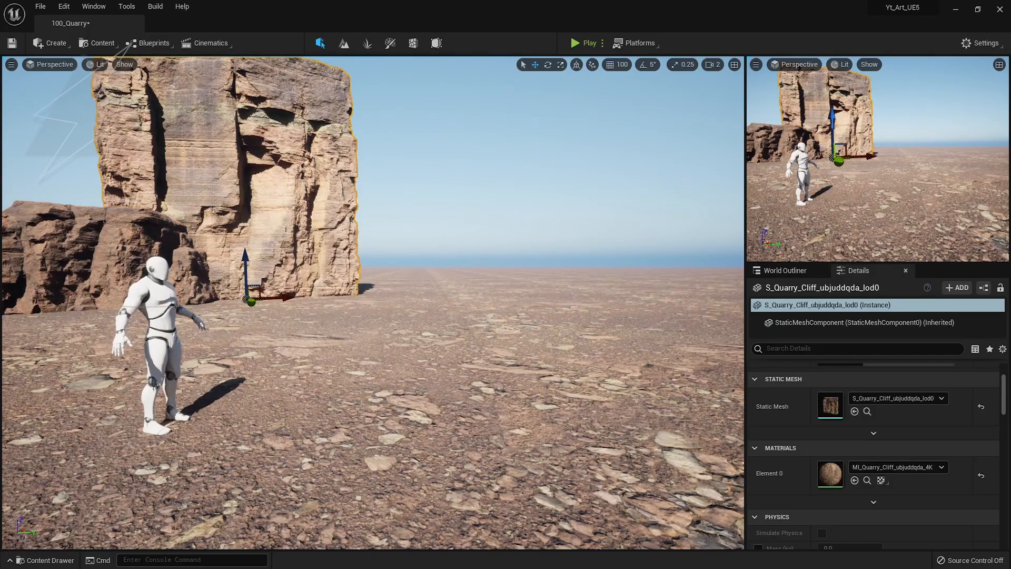
Place another quarry cliff in the background beside the tall cliff and adjust its rotation and position
right_click_drag(366, 360, 350, 290)
left_click_drag(0, 305, 421, 318)
key("e")
key("w")
left_click_drag(331, 310, 389, 302)
Duplicate the tall cliff to the other side of the background gap and adjust the copy's position and rotation
left_click(321, 254)
left_click_drag(278, 302, 485, 316, "alt")
mouse_move(555, 298)
left_mouse_down()
mouse_move(460, 310)
mouse_move(578, 303)
mouse_move(540, 304)
left_mouse_up()
key("e")
key("w")
left_click(367, 104)
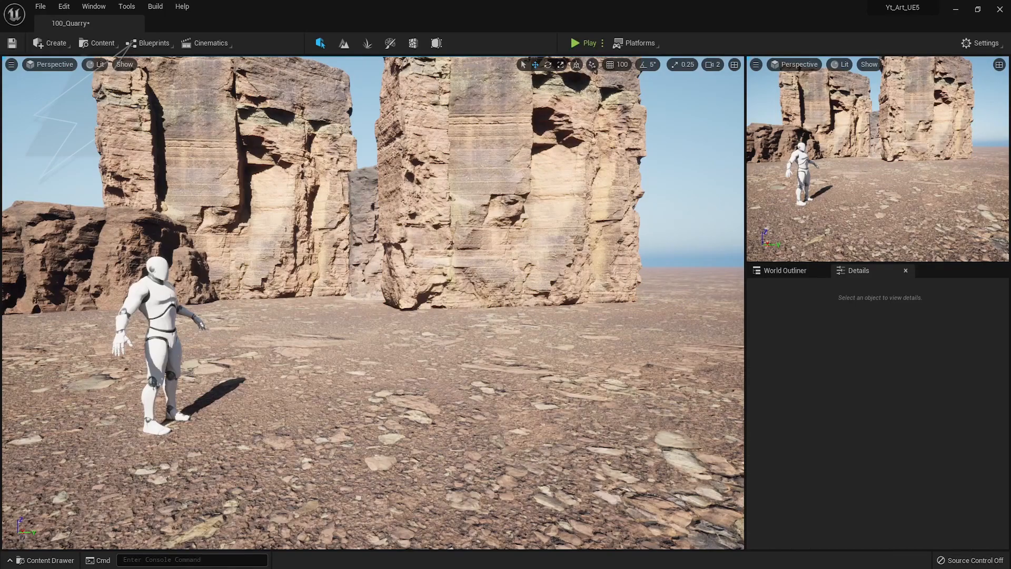
Place another low S_Quarry_Cliff_uchwaffda rock at the foot of the gap between the two tall cliffs, repositioned and rotated
left_click_drag(2, 363, 350, 336)
key("e")
key("w")
left_click_drag(264, 319, 347, 320)
key("e")
key("w")
key("e")
left_click_drag(364, 355, 390, 354)
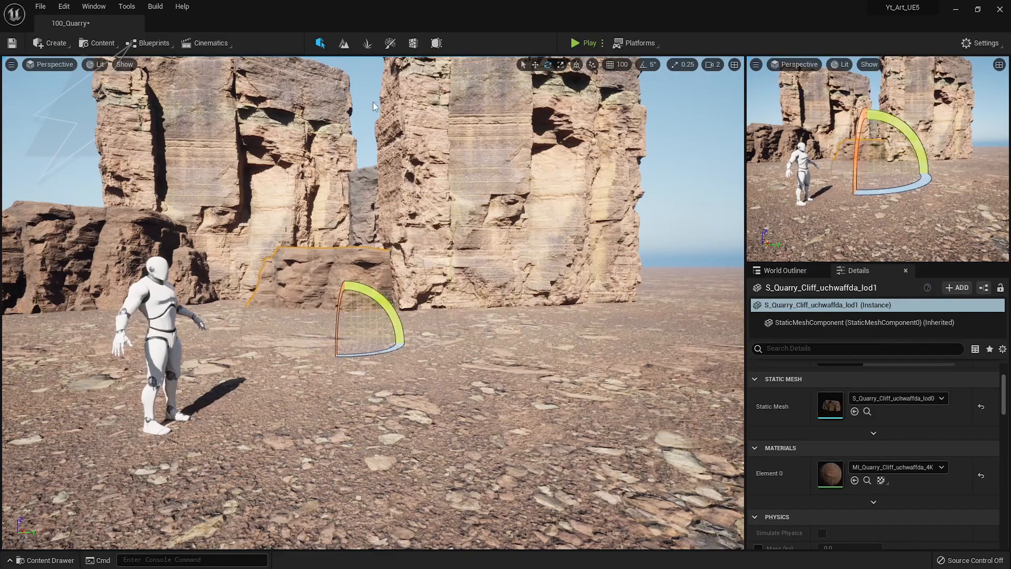
left_click(373, 128)
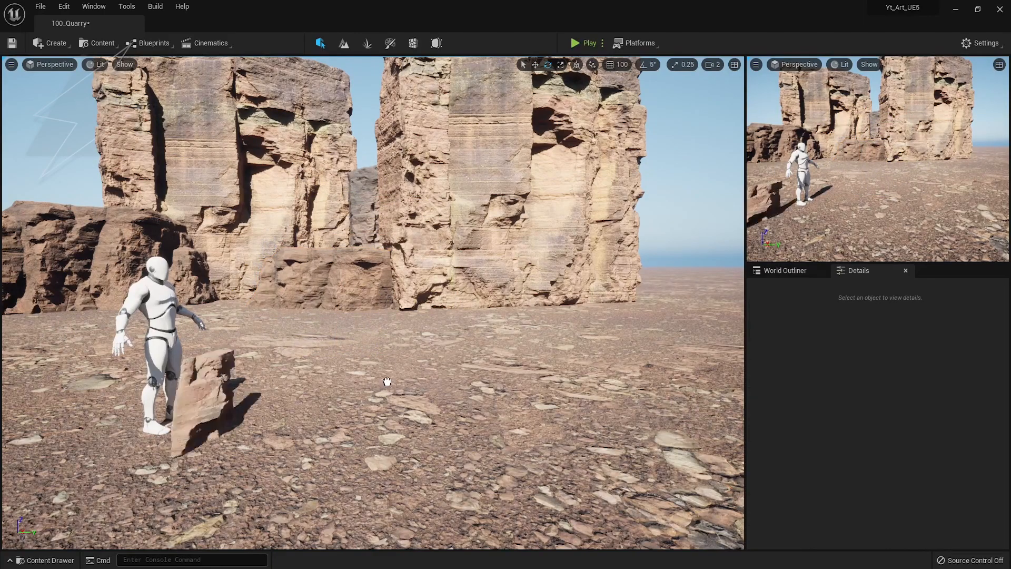
Place the small S_Quarry_Cliff_ubotefpda_lod0 rock on the open ground beyond the duplicated tall cliff
left_click(476, 320)
left_click(474, 312)
left_click(476, 328)
left_click_drag(476, 328, 730, 359)
left_click(481, 325)
key("ctrl+z")
key("w")
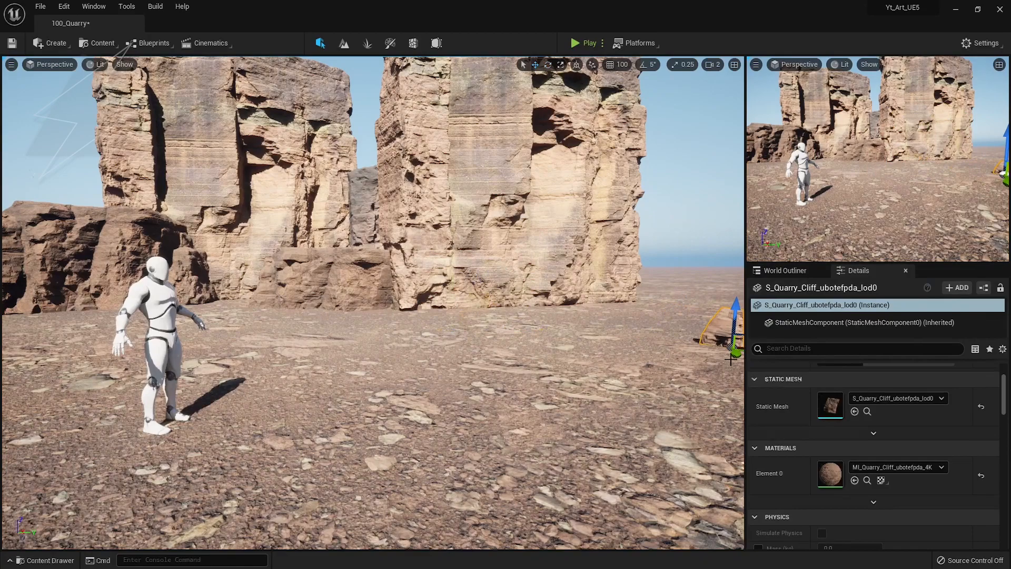
right_click(700, 359)
left_click(678, 269)
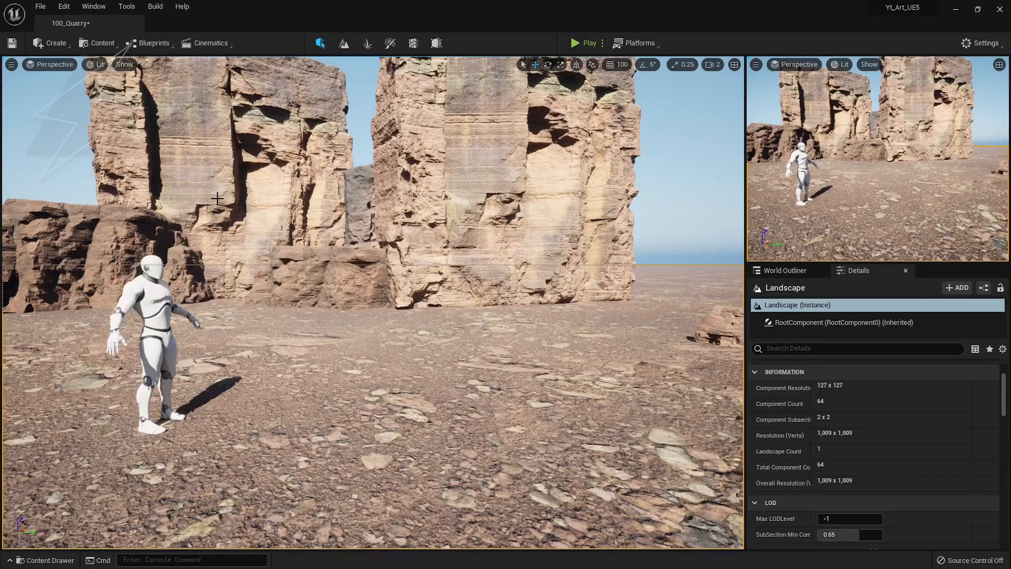
Duplicate the low cliff behind the mannequin to the opposite side of the scene and rotate the copy
left_click(110, 239)
left_click_drag(129, 313, 606, 364, "alt")
key("e")
left_click_drag(635, 307, 679, 307)
Move the duplicated low cliff in front of the second tall cliff, lower it into the ground and scale it
key("w")
left_click_drag(612, 299, 671, 336)
left_click_drag(665, 297, 662, 319)
key("r")
left_click_drag(696, 351, 618, 361)
key("e")
key("Escape")
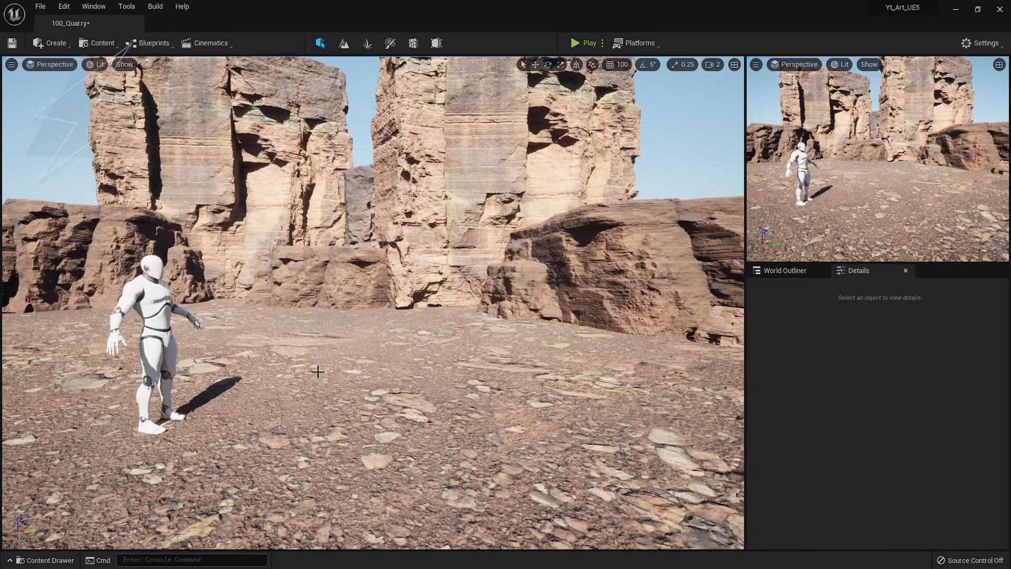
Sculpt a shallow basin into the gravel landscape around the mannequin and return to Selection mode
left_click(344, 43)
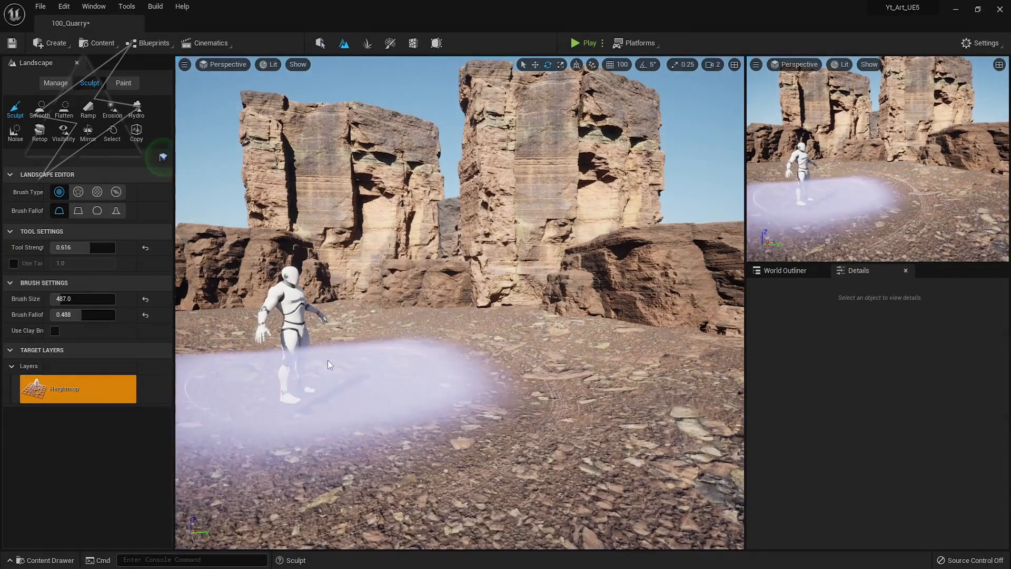
left_click(320, 43)
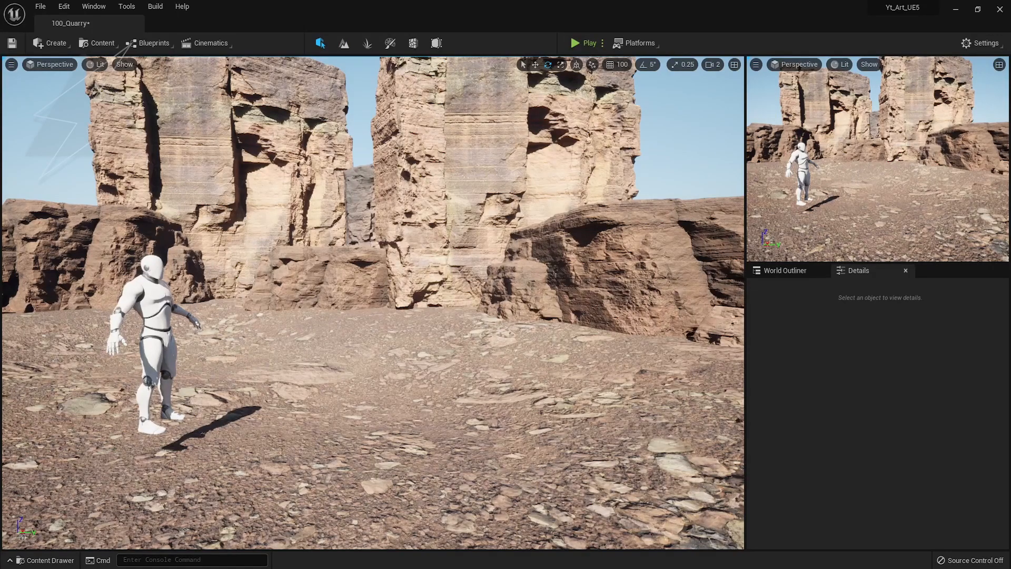
Place BP_TranslucentWater in the sculpted basin and raise it so the water fills the hollow in front of the cliffs
mouse_move(368, 422)
left_mouse_down()
mouse_move(369, 402)
mouse_move(366, 413)
left_mouse_up()
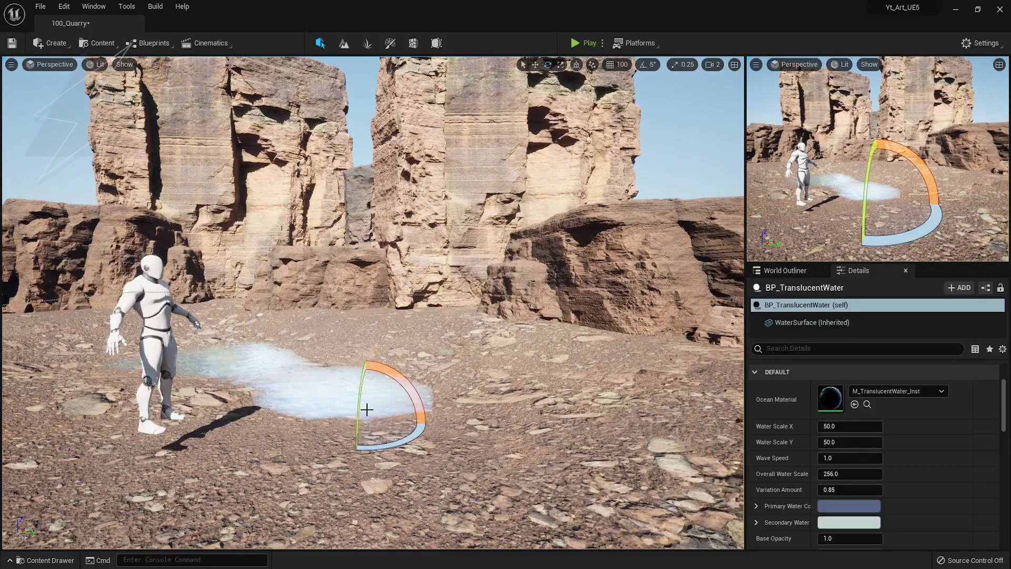
key("w")
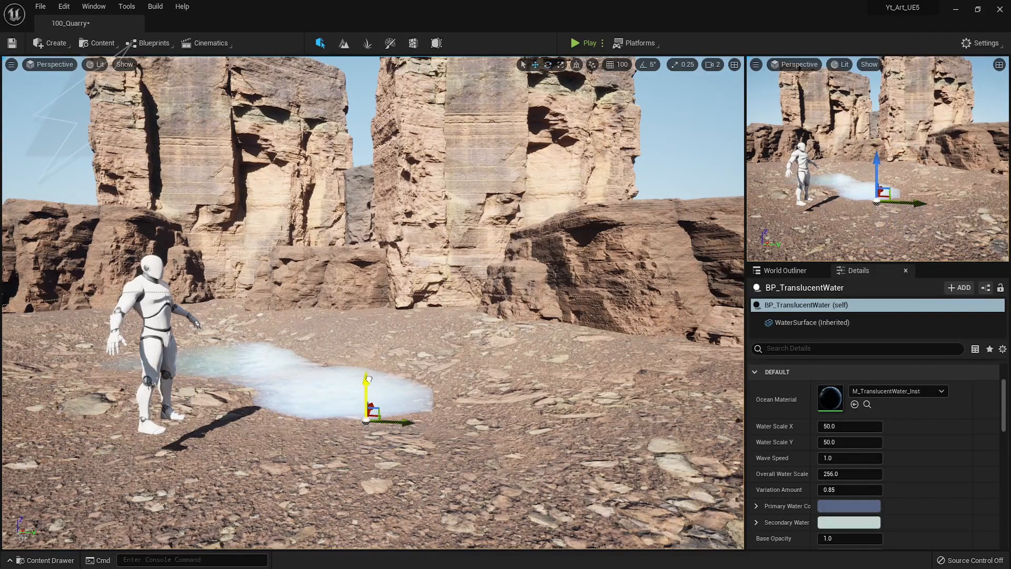
left_click_drag(380, 338, 381, 335)
Change the water's primary color to a muted grey-brown and its secondary color to a light peach
scroll(892, 460, "up", 3)
scroll(892, 460, "down", 5)
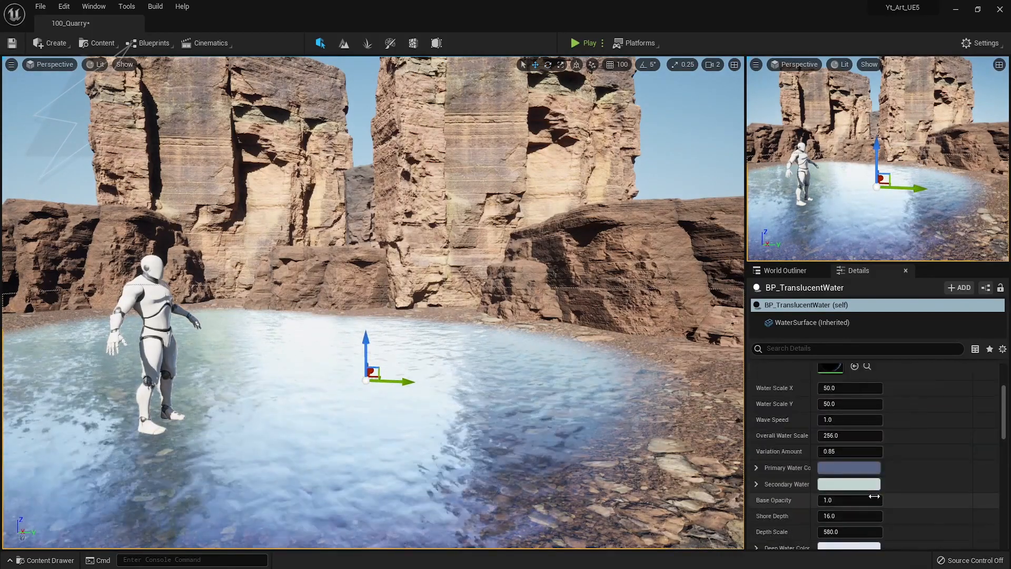
left_click(855, 468)
mouse_move(714, 389)
left_mouse_down()
mouse_move(716, 375)
mouse_move(706, 405)
mouse_move(717, 378)
mouse_move(710, 386)
left_mouse_up()
left_click(799, 562)
left_click(875, 484)
left_click(772, 561)
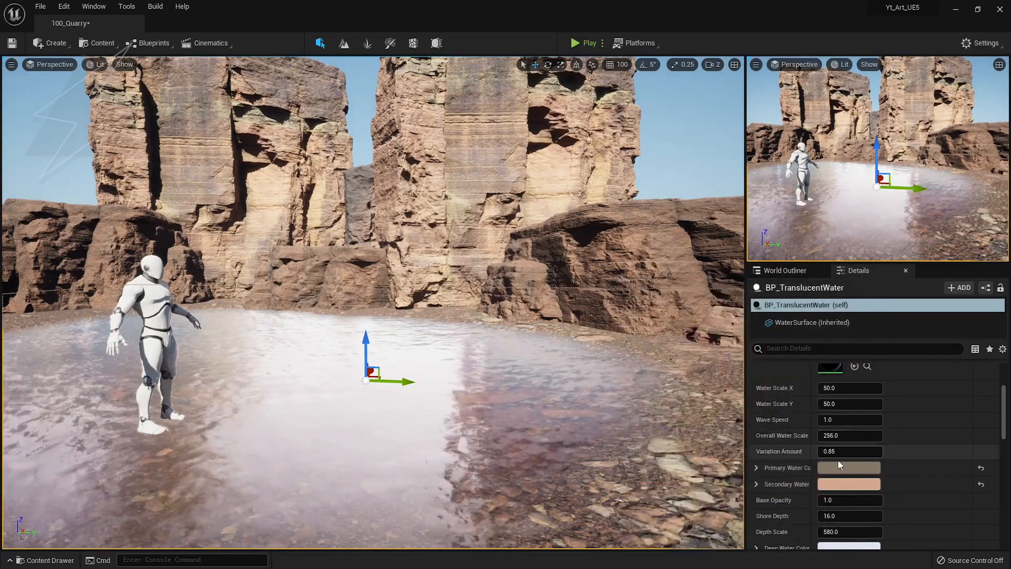
Delete the mannequin standing in the pool and restore the saved camera view
left_click(143, 304)
key("Delete")
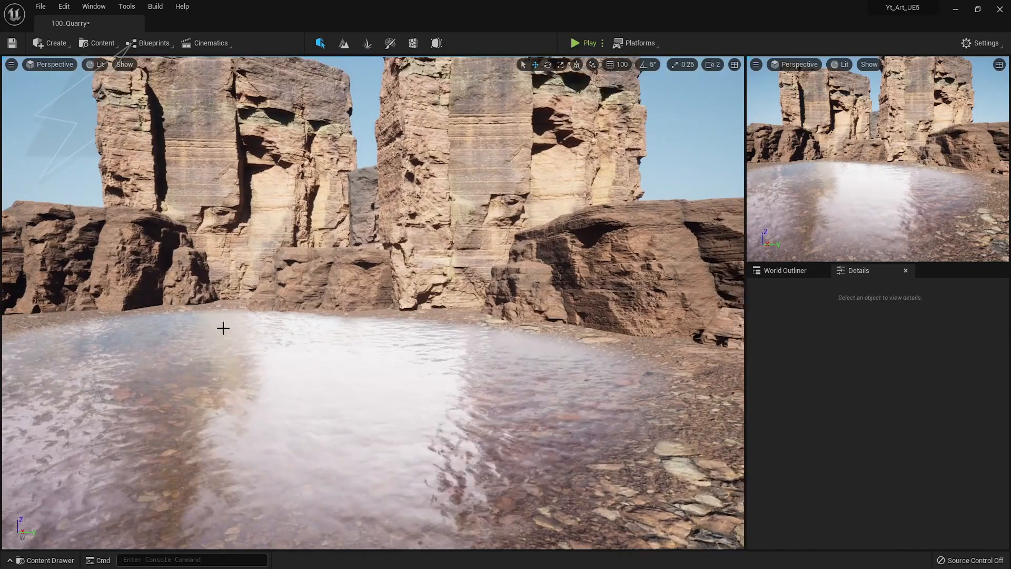
right_click_drag(223, 328, 301, 327)
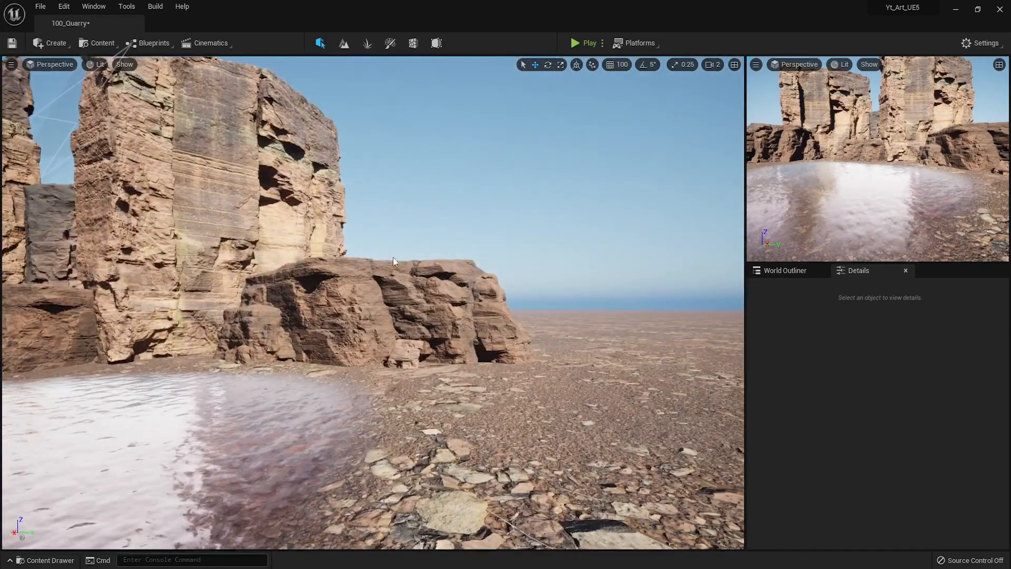
key("1")
Set the Deep Water Color of BP_TranslucentWater to a warm beige, hex sRGB F2DDBA
left_click(730, 433)
scroll(902, 456, "up", 5)
scroll(902, 456, "down", 6)
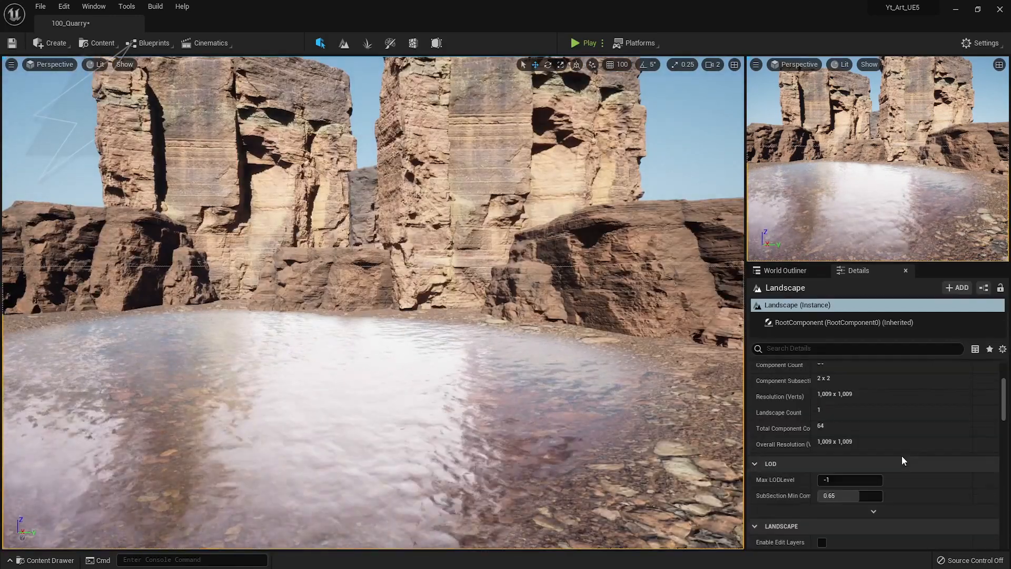
left_click(785, 270)
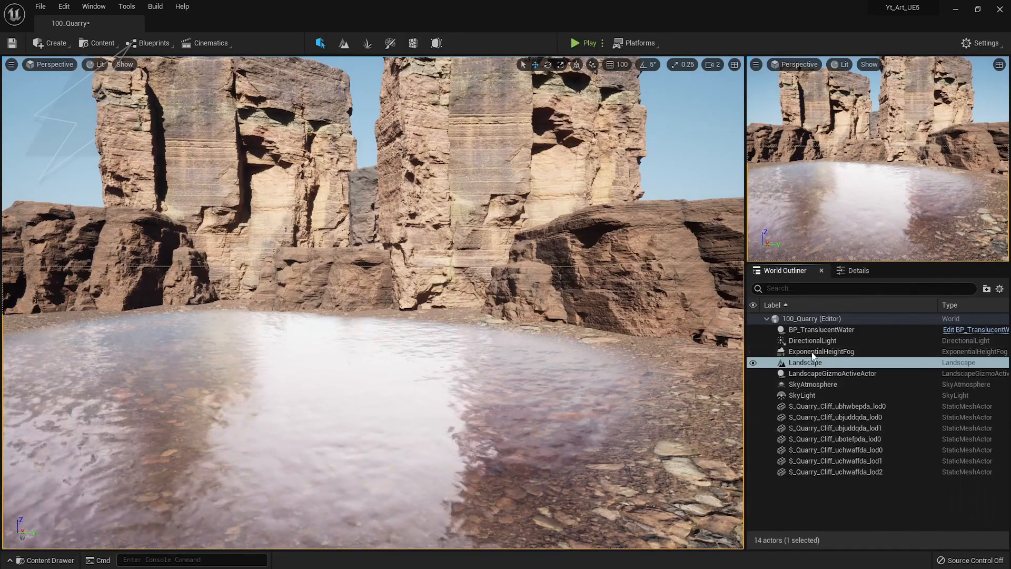
left_click(796, 328)
left_click(858, 271)
scroll(878, 497, "up", 5)
scroll(878, 496, "down", 8)
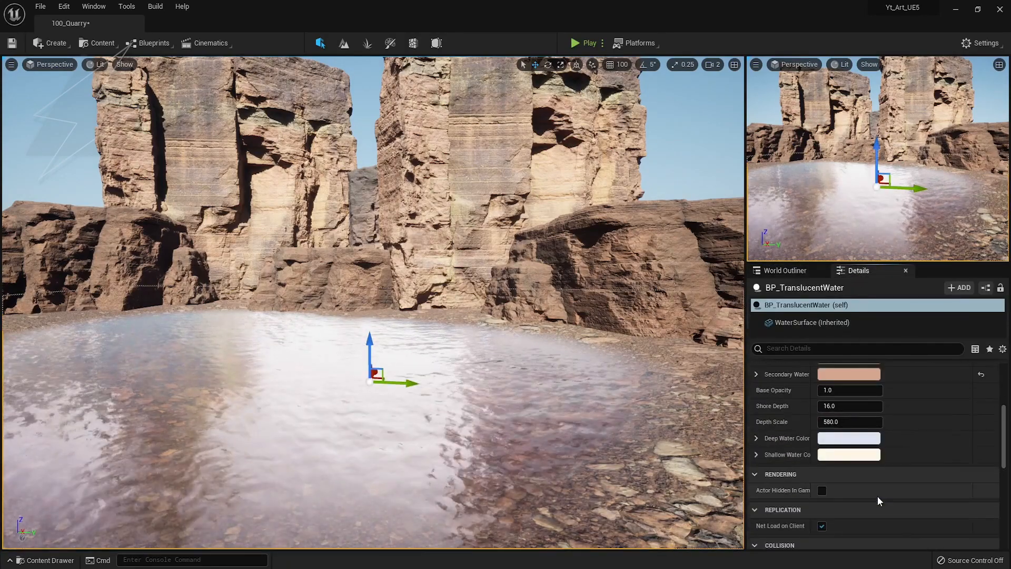
left_click(841, 439)
left_click(691, 390)
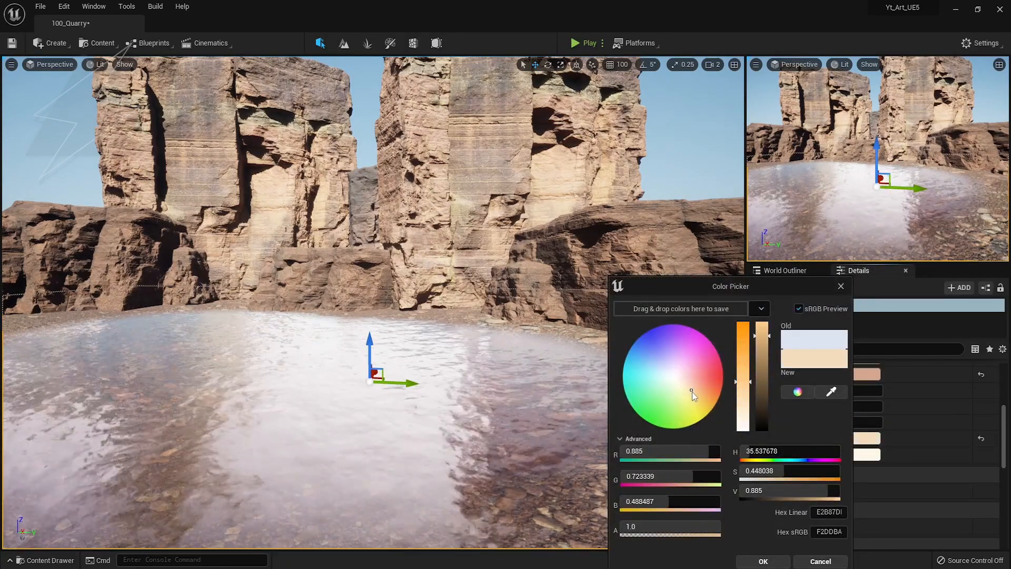
left_click(761, 557)
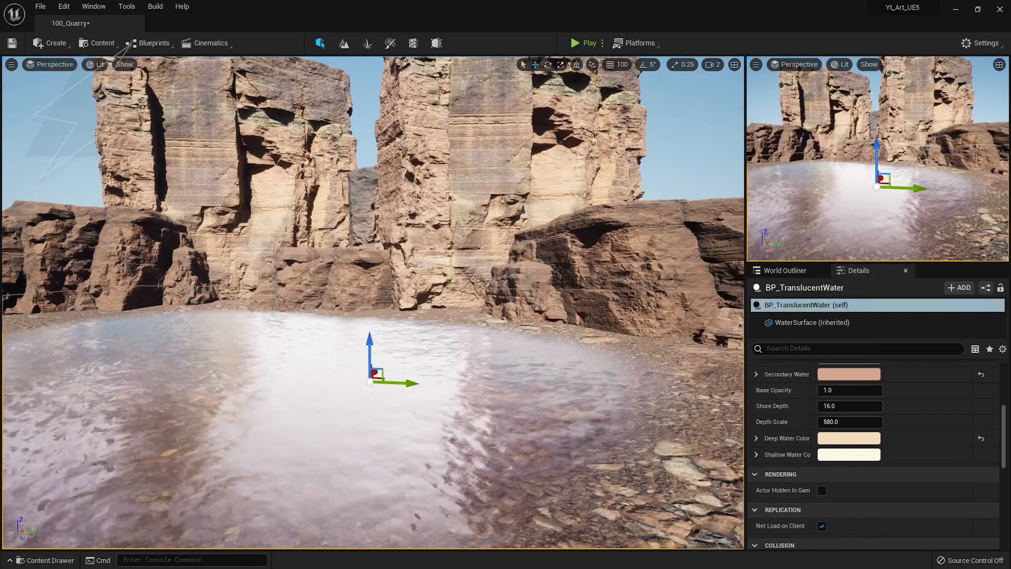
Add Grass_Wheat_mdl as a foliage type and place single clumps along the pool's shore at the foot of the cliffs
key("shift+3")
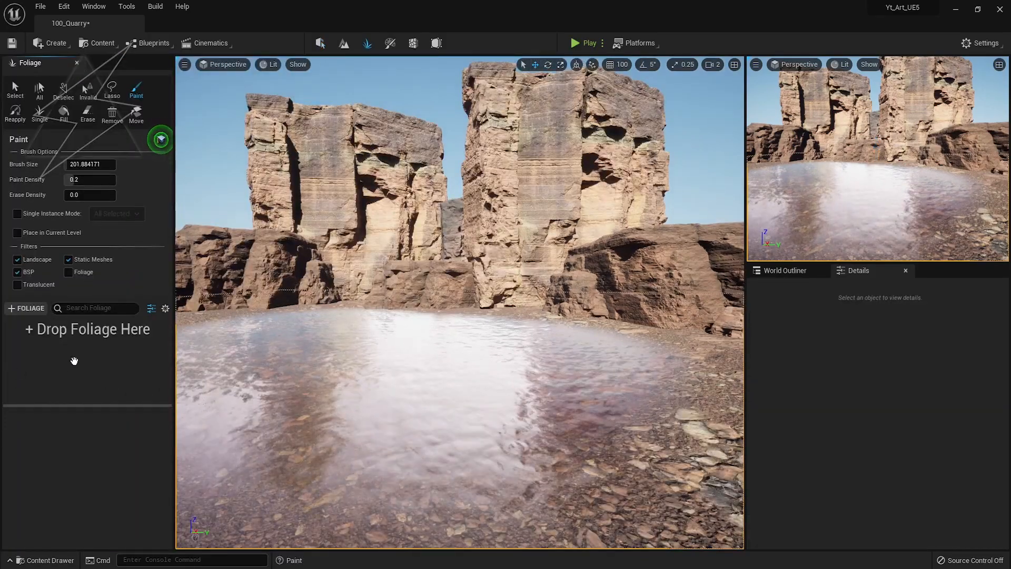
left_click_drag(65, 364, 64, 364)
left_click(40, 112)
left_click(686, 336)
left_click(719, 340)
left_click(642, 329)
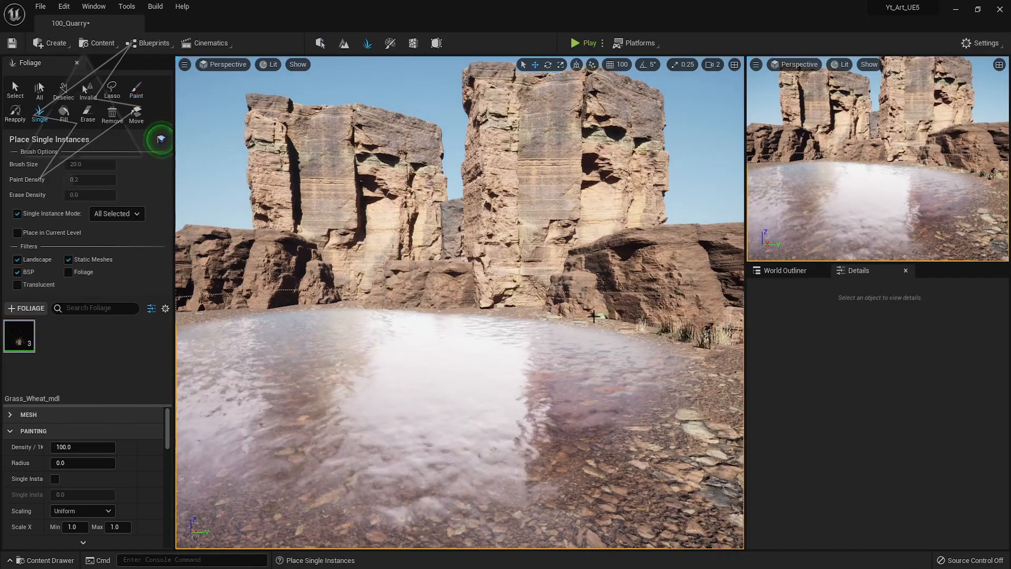
left_click(605, 323)
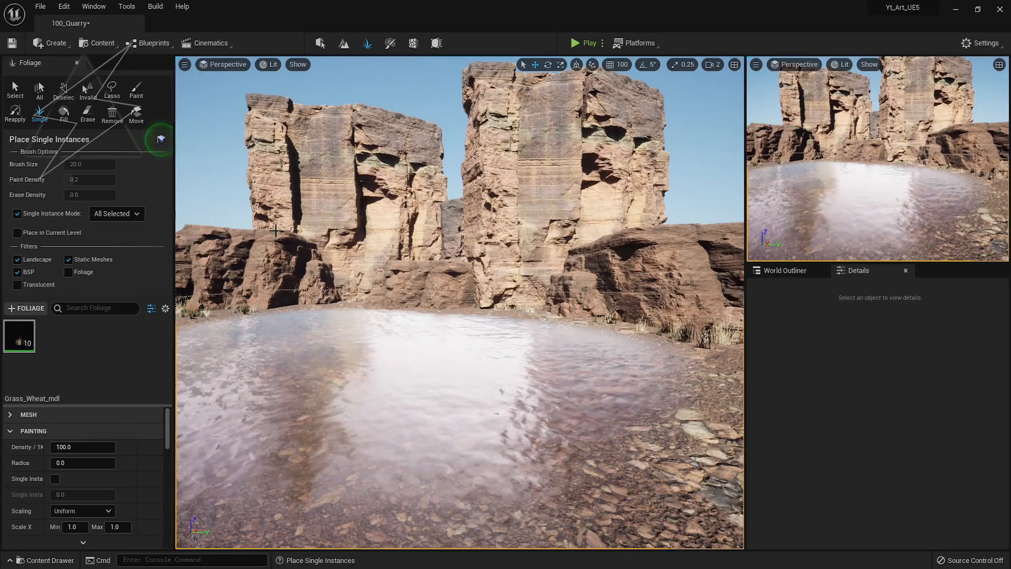
key("w")
mouse_move(659, 275)
right_mouse_down()
mouse_move(672, 275)
mouse_move(645, 262)
right_mouse_up()
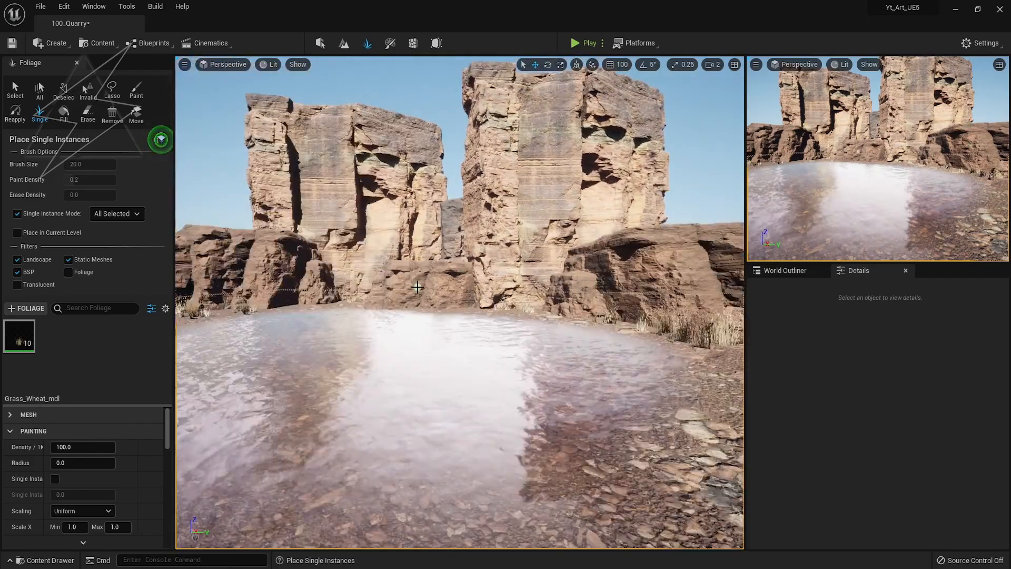
left_click(727, 350)
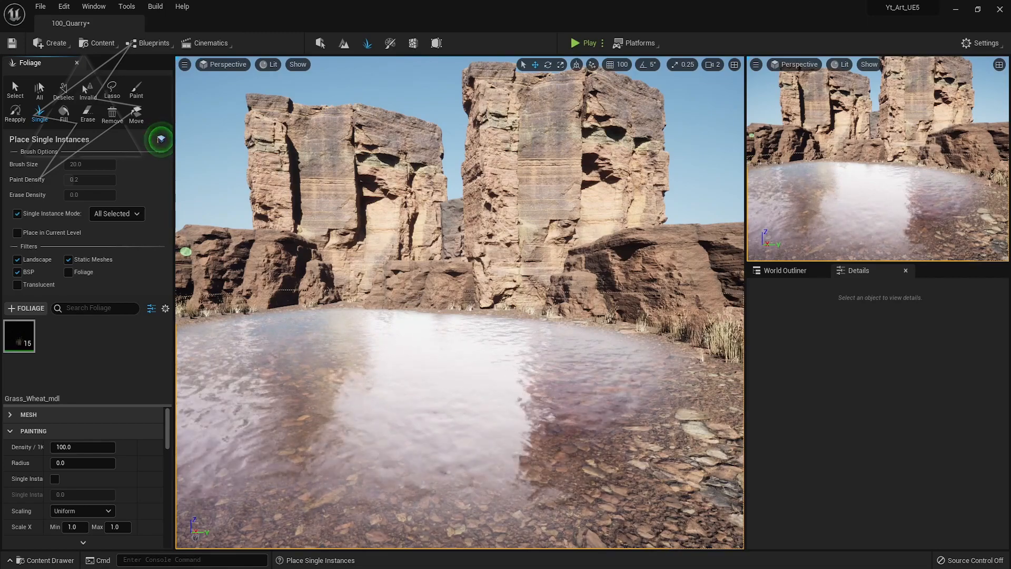
Add SM_Debris_Rocks_3 as the only active foliage type and place single instances along the pool's far shoreline
left_click_drag(1, 386, 98, 384)
left_click(47, 343)
left_click(28, 327)
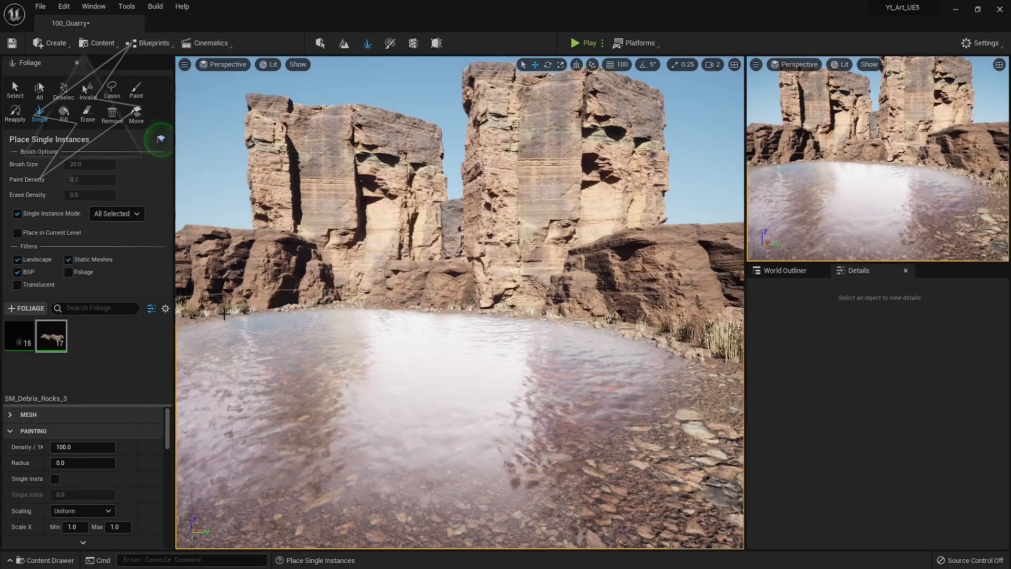
Scatter more SM_Debris_Rocks_3 instances over the near gravel bank and up along that side of the pool
left_click(598, 464)
left_click(673, 456)
left_click(703, 395)
left_click(670, 434)
left_click(712, 433)
mouse_move(706, 416)
left_mouse_down("shift")
mouse_move(720, 386)
mouse_move(705, 370)
left_mouse_up("shift")
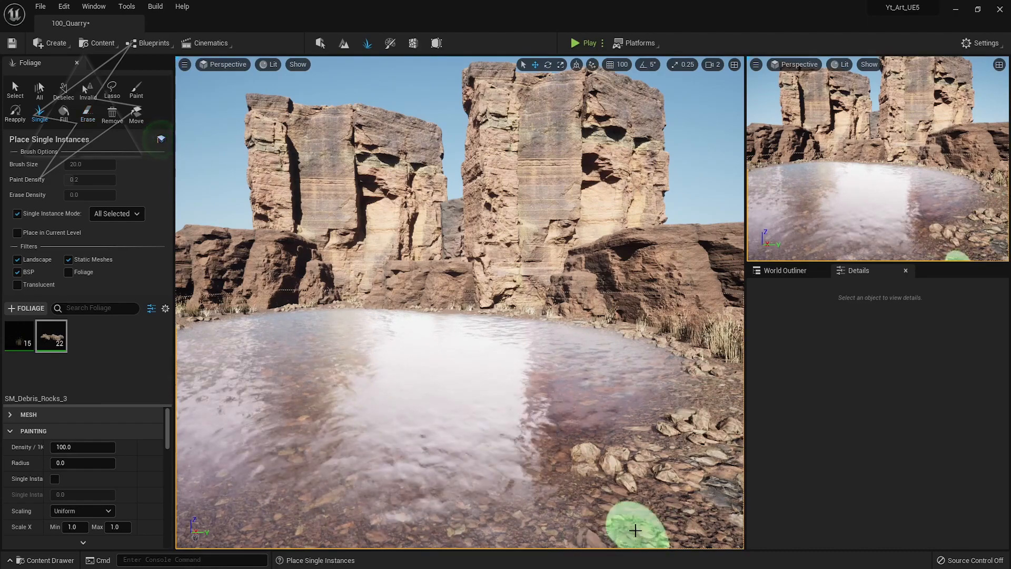
left_click(636, 529)
left_click(722, 472)
left_click(731, 388)
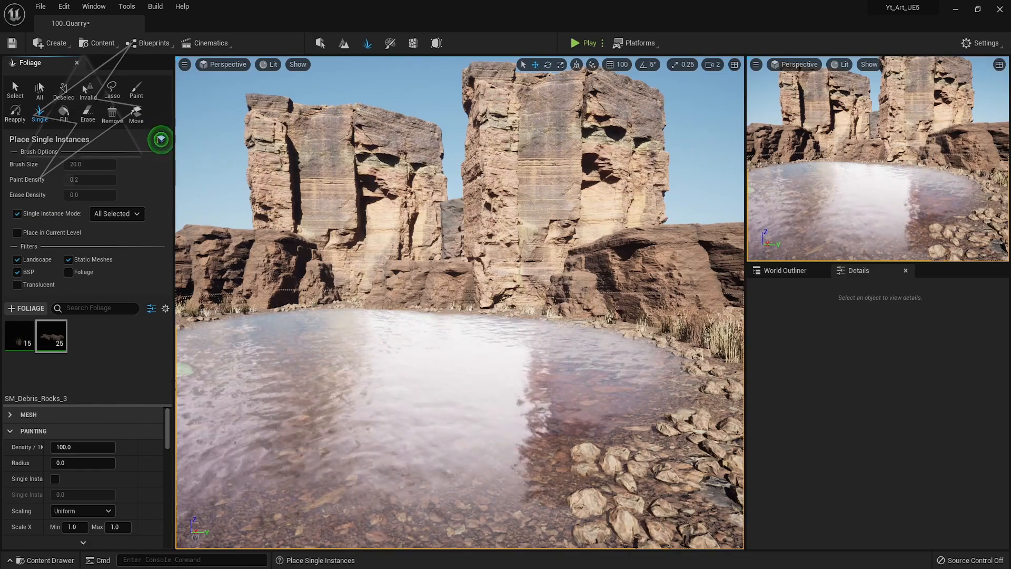
Save the 100_Quarry level and return to Selection mode
mouse_move(491, 358)
right_mouse_down()
mouse_move(479, 352)
mouse_move(501, 365)
right_mouse_up()
key("ctrl+s")
left_click(320, 44)
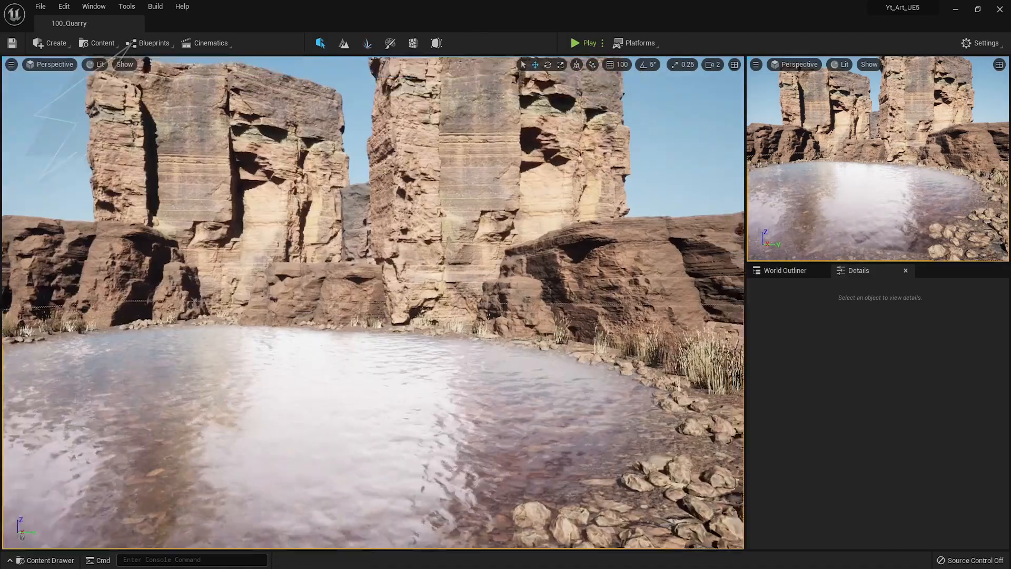
Place a large pale rock slab partly submerged in the middle of the pool
key("F11")
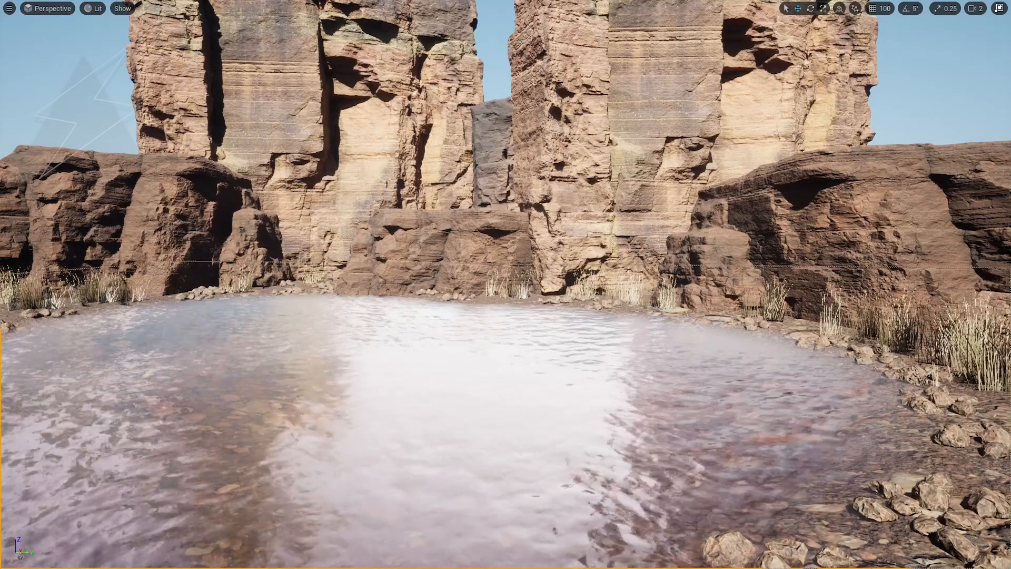
left_click(355, 410)
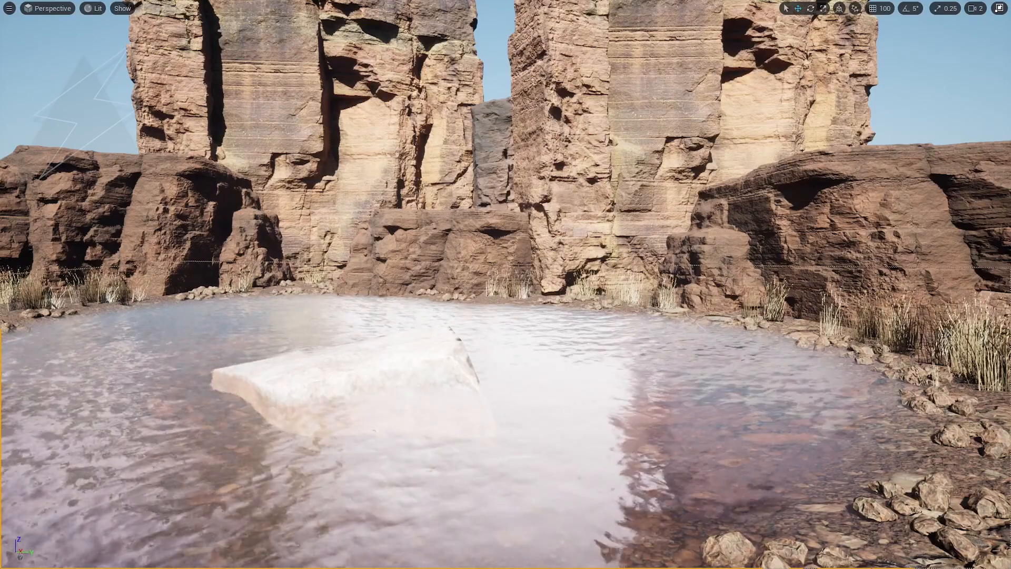
right_click_drag(472, 342, 481, 345)
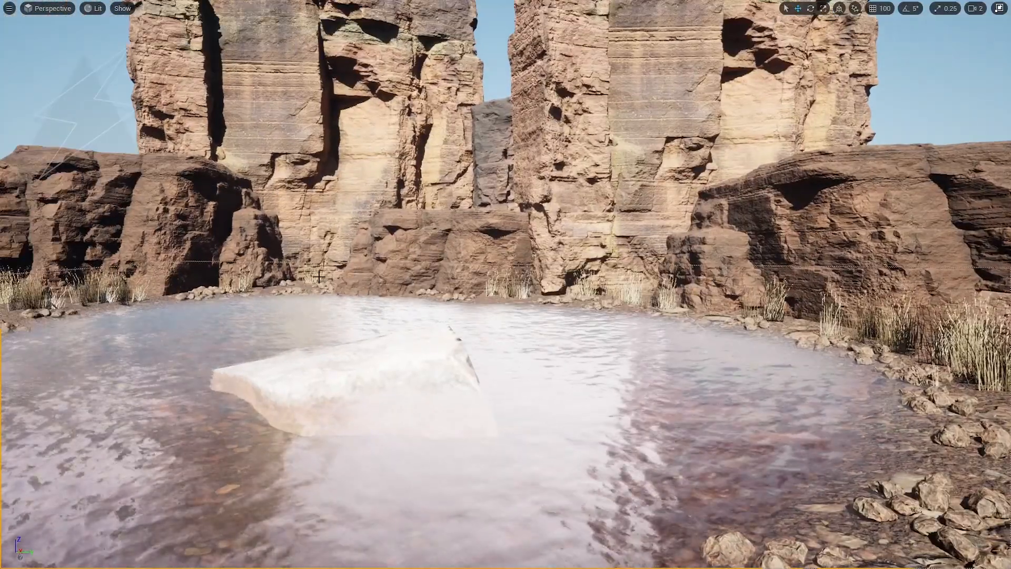
key("F11")
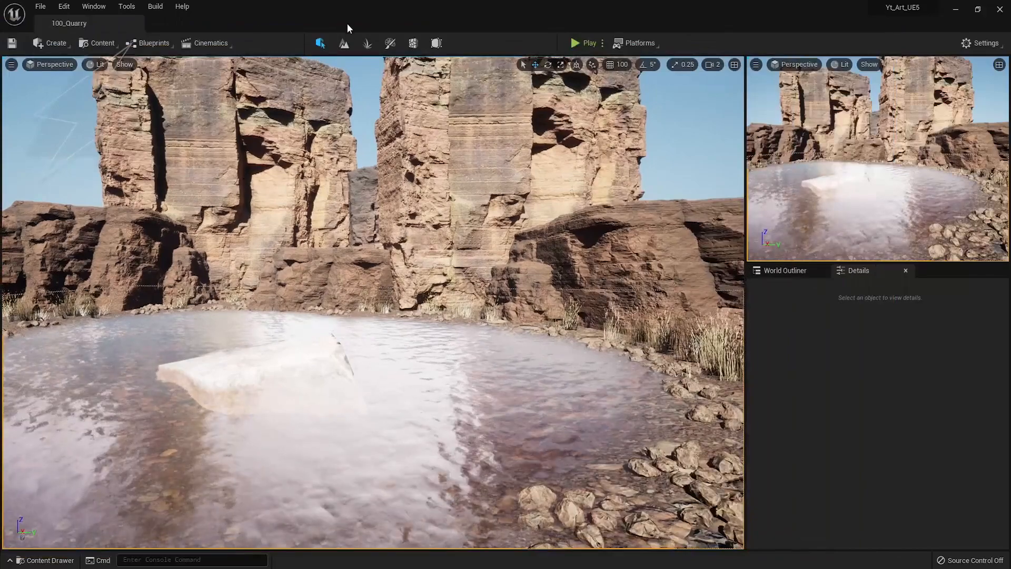
Add a Volumetric Cloud to the scene and set its Layer Bottom Altitude to about 9.27
left_click(56, 44)
mouse_move(90, 105)
left_click(211, 132)
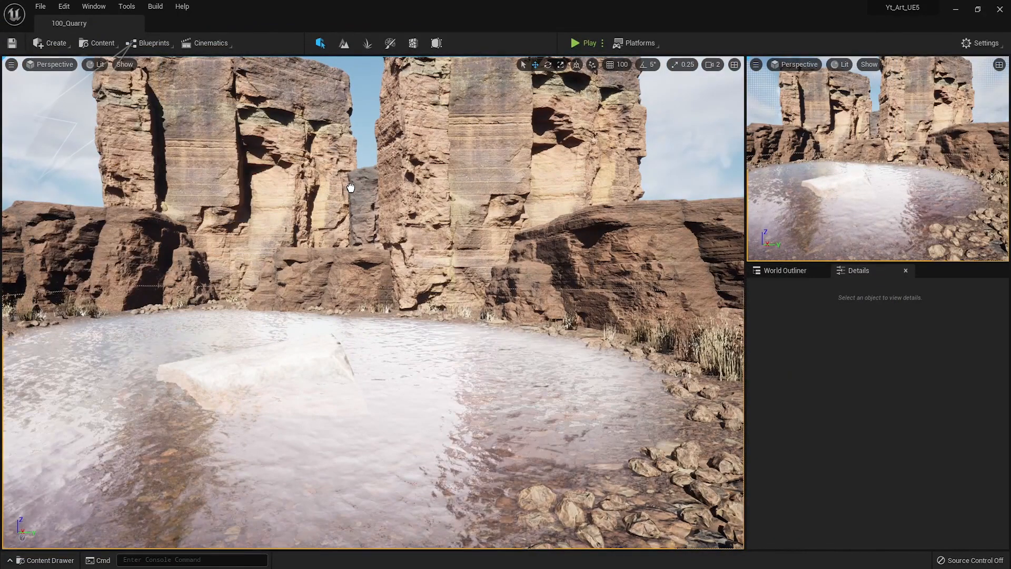
mouse_move(846, 468)
left_mouse_down()
mouse_move(877, 468)
mouse_move(853, 470)
mouse_move(864, 470)
left_mouse_up()
left_click(981, 471)
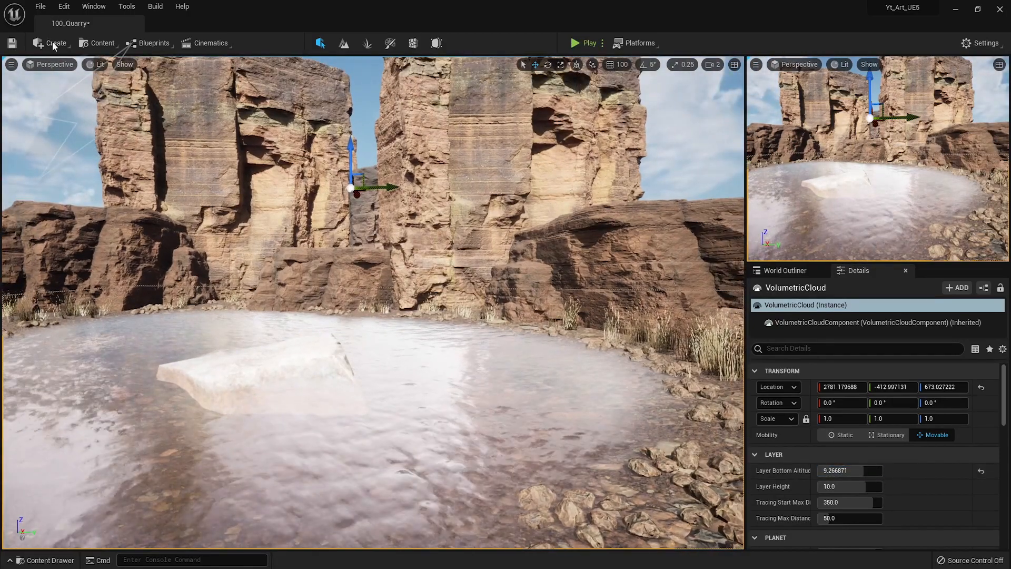
Place a Post Process Volume over the pool and enable its Infinite Extent (Unbound) option
left_click(53, 44)
mouse_move(80, 113)
left_click_drag(211, 114, 483, 362)
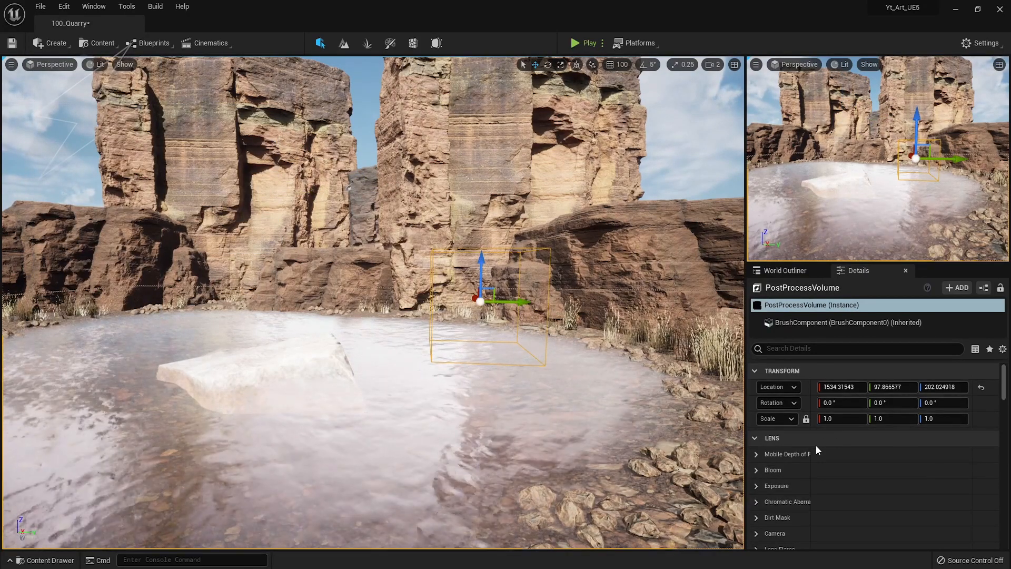
scroll(817, 449, "down", 2)
scroll(814, 421, "up", 2)
left_click(808, 348)
type("i")
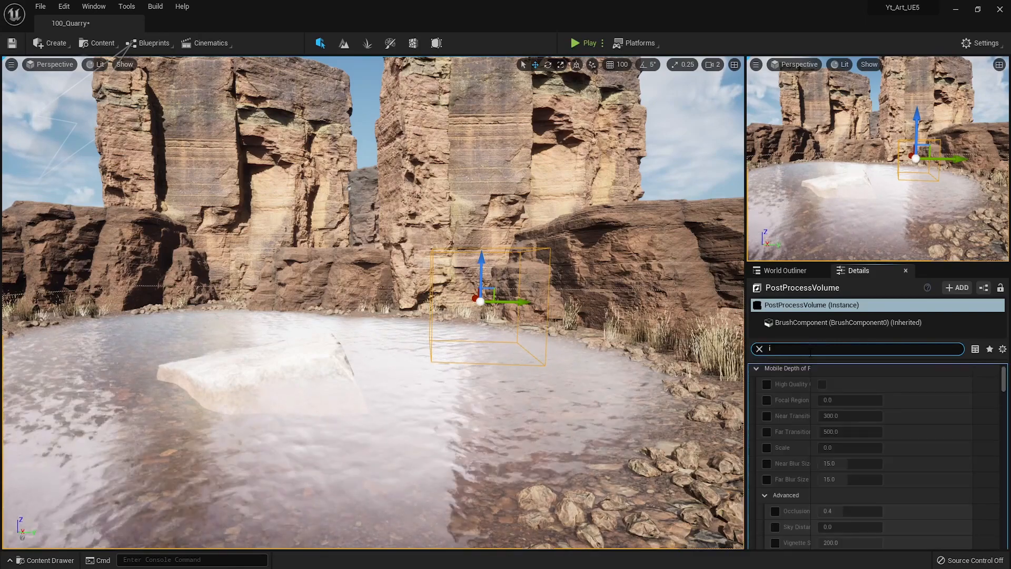
type("nfi")
left_click(822, 387)
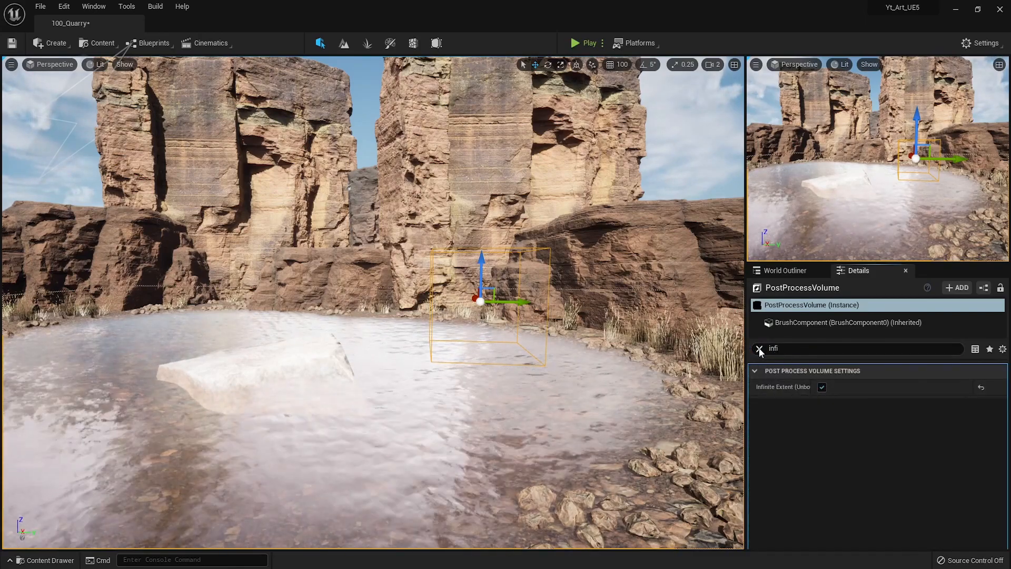
Enable the Bloom Intensity override of the Post Process Volume and set it to 0
left_click(759, 349)
scroll(845, 417, "down", 2)
left_click(767, 432)
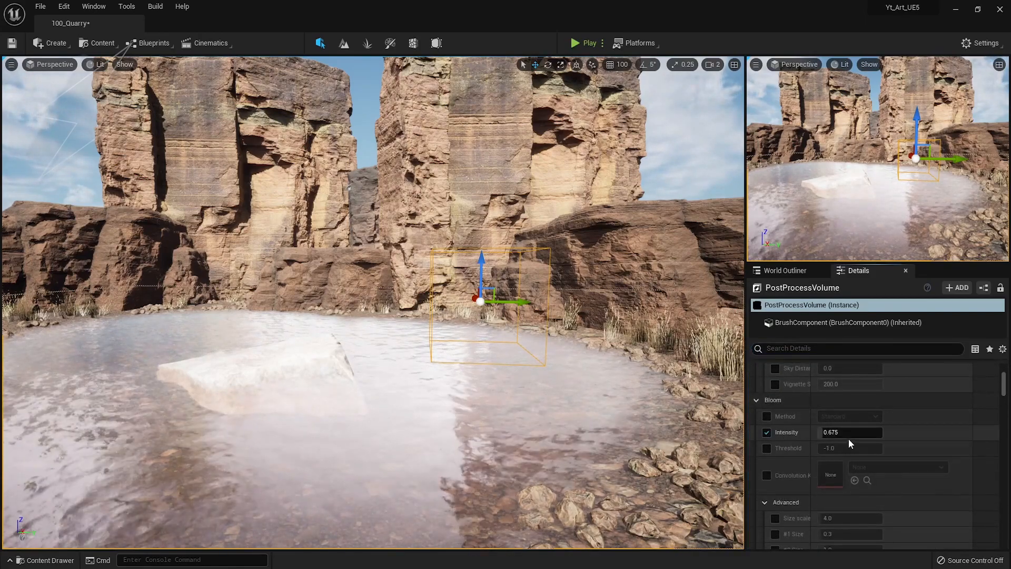
type("0")
key("Return")
Enable the exposure Min Brightness and Max Brightness overrides of the Post Process Volume and set both to 1
scroll(872, 457, "down", 5)
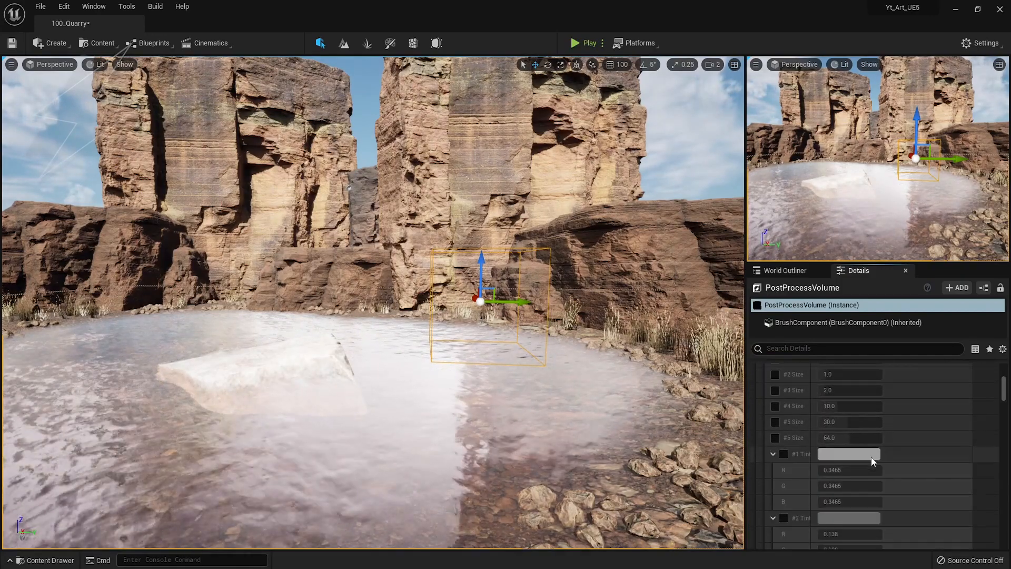
scroll(828, 457, "down", 5)
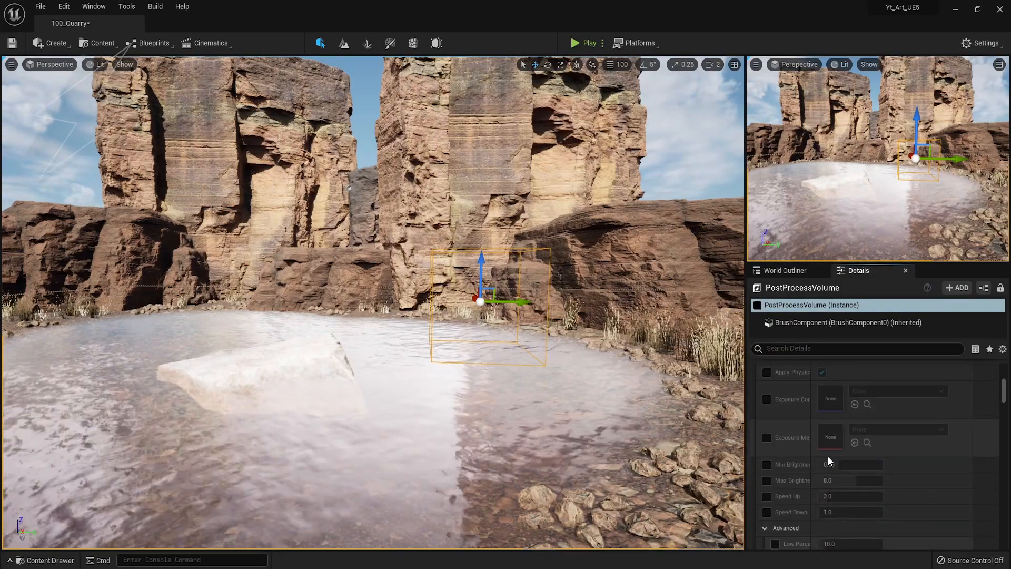
left_click(767, 377)
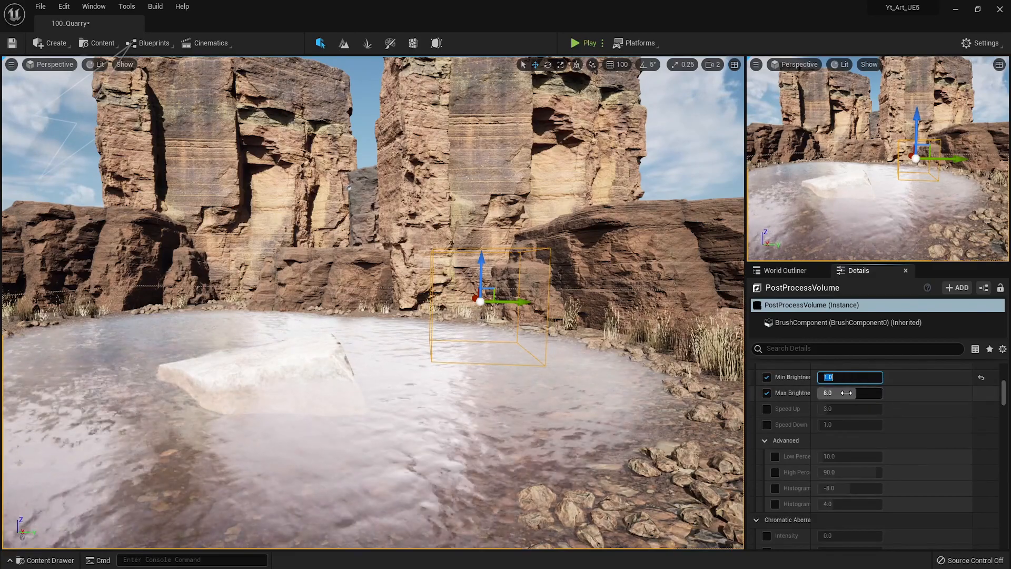
left_click(847, 393)
type("1")
key("Return")
left_click(857, 426)
Enable the global Saturation override in the Post Process Volume's colour grading and set it to 1.1
scroll(861, 430, "down", 6)
scroll(801, 426, "down", 8)
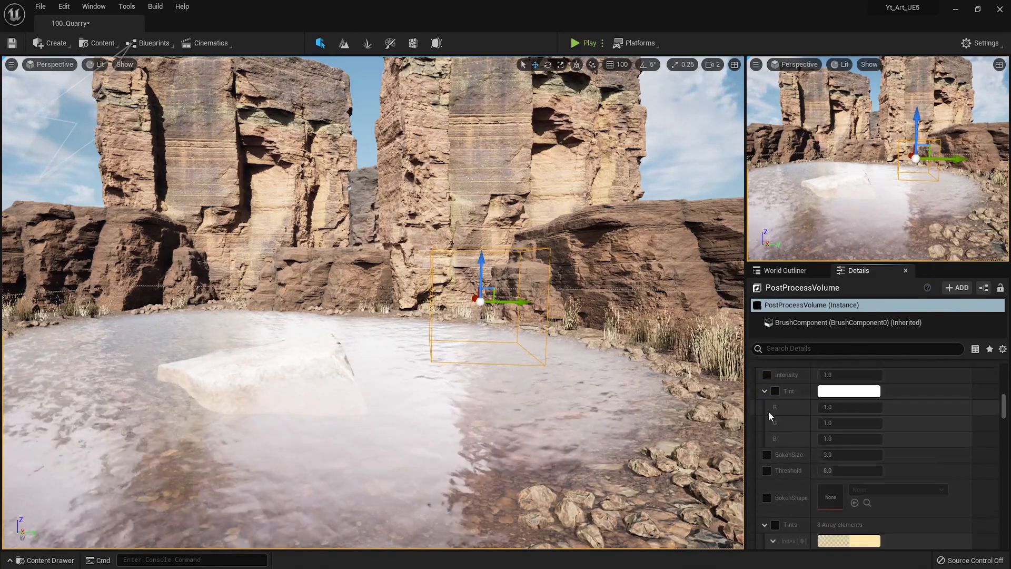
scroll(768, 410, "down", 5)
left_click(767, 391)
mouse_move(842, 392)
left_mouse_down()
mouse_move(869, 391)
mouse_move(861, 392)
left_mouse_up()
scroll(804, 423, "down", 5)
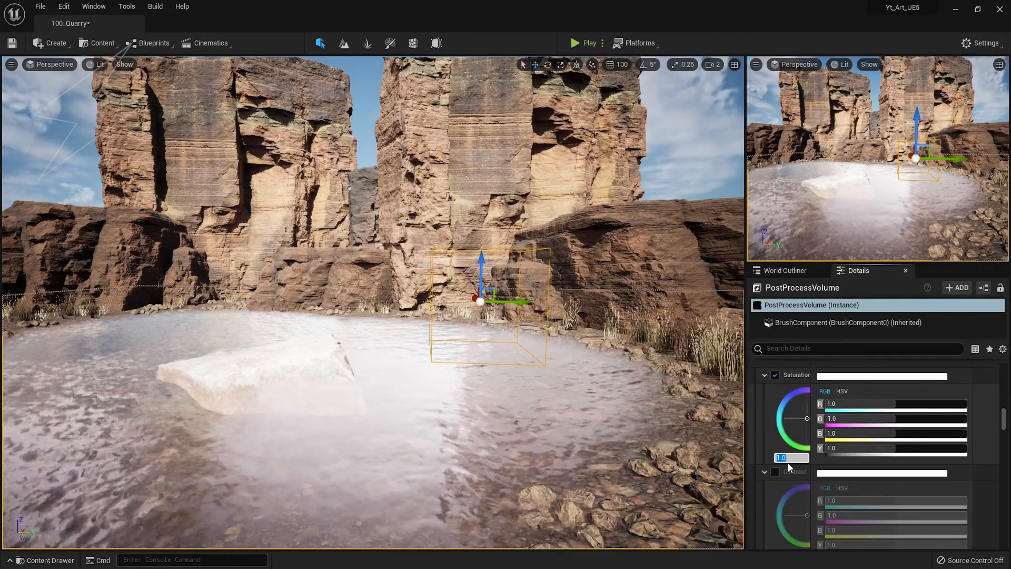
type("1.1")
key("Return")
Enable the global Contrast override and set it to 1.1, adjusting its colour wheel
scroll(810, 446, "down", 3)
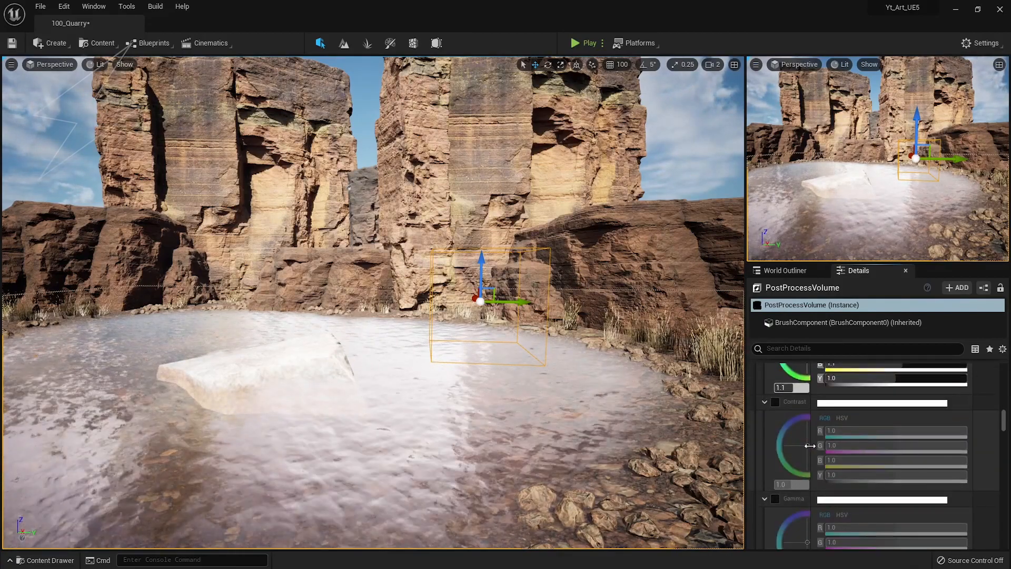
scroll(810, 446, "up", 1)
left_click(776, 420)
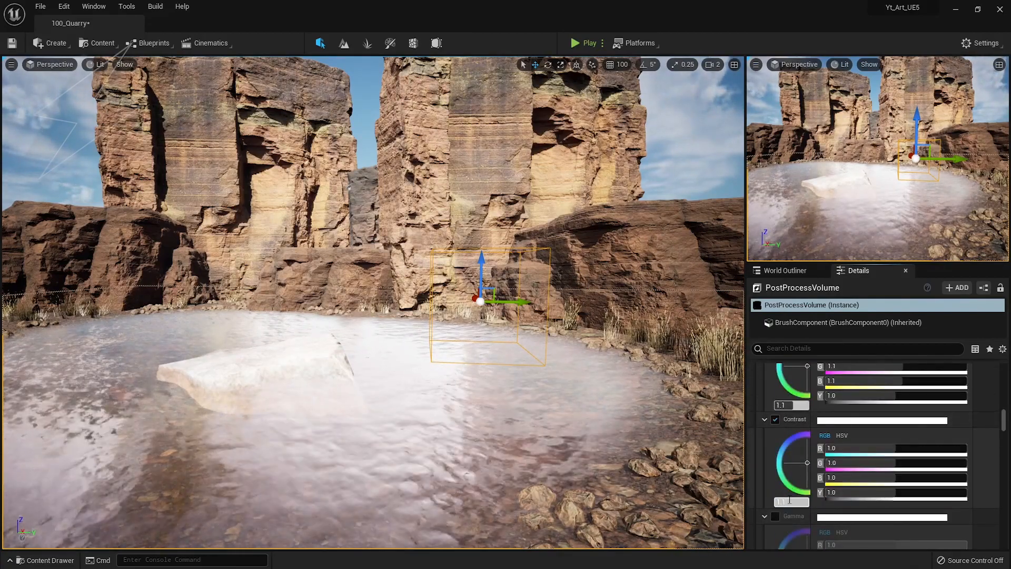
left_click_drag(826, 465, 827, 471)
Enable the Midtones Saturation override and set it to 1.1 with a neutral tint
scroll(827, 466, "down", 10)
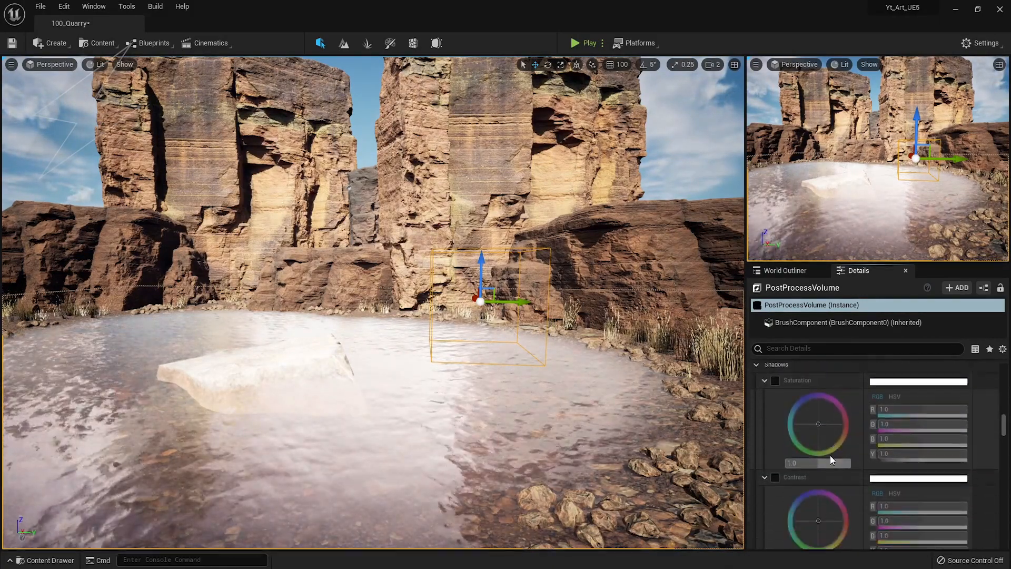
scroll(828, 458, "down", 1)
left_click(776, 409)
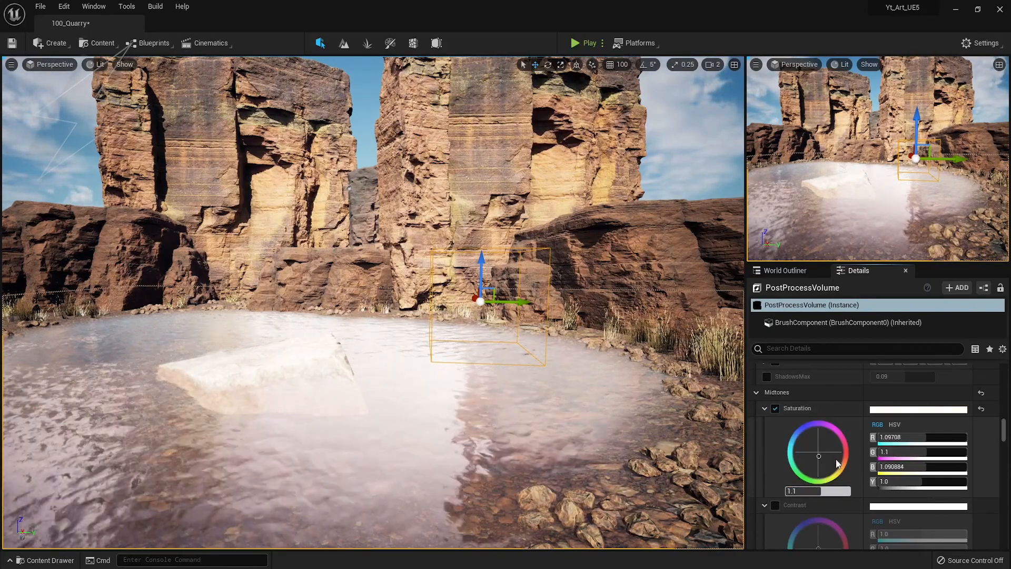
mouse_move(828, 462)
left_mouse_down()
mouse_move(804, 445)
mouse_move(830, 459)
mouse_move(819, 454)
left_mouse_up()
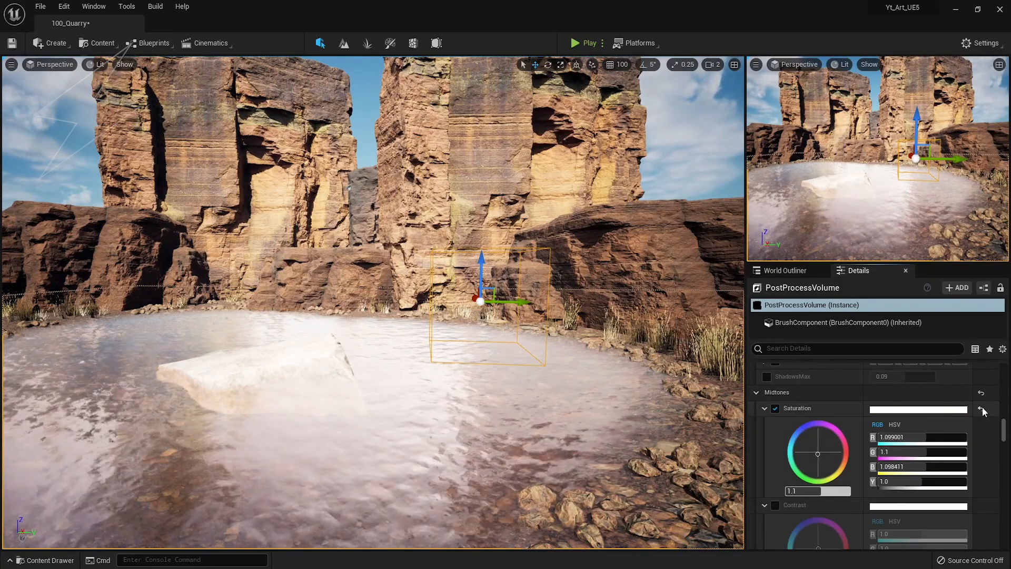
key("Return")
Enable the Midtones Contrast override and set it to 1.1, adjusting its colour wheel
scroll(806, 493, "down", 3)
left_click(776, 454)
scroll(803, 461, "down", 4)
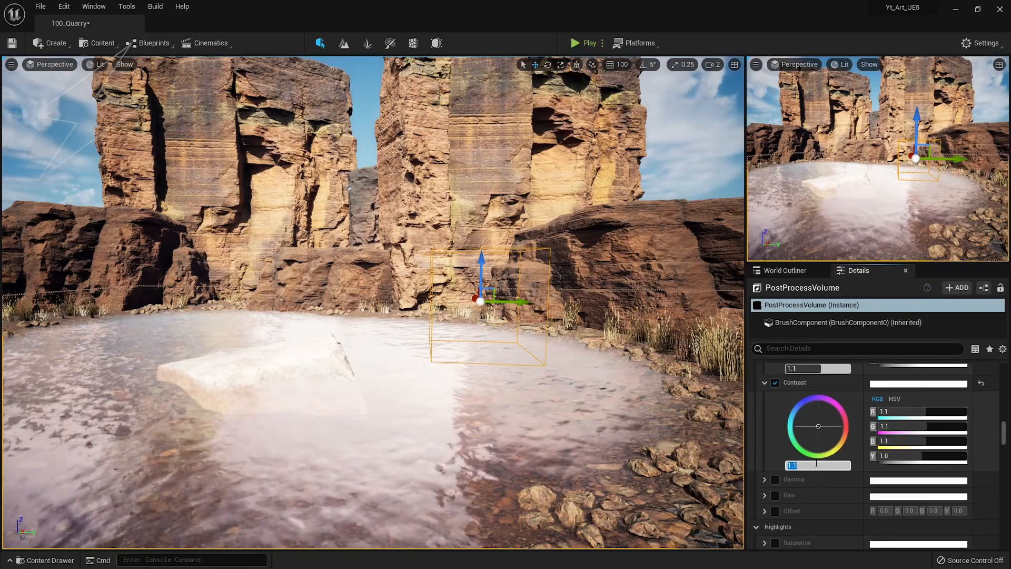
scroll(812, 461, "up", 2)
left_click_drag(820, 462, 821, 466)
Examine the colour-graded pool, cliffs and sky from several angles, then return to the bookmarked camera view
scroll(845, 462, "up", 3)
scroll(846, 462, "down", 10)
scroll(846, 461, "up", 6)
left_click_drag(1005, 409, 1004, 375)
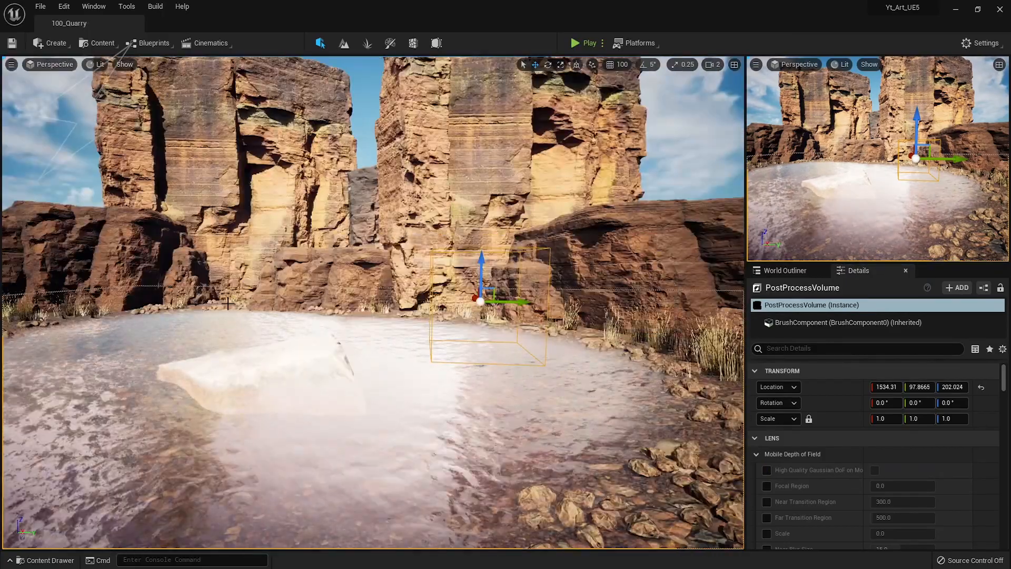
right_click_drag(227, 304, 321, 269)
left_click(454, 264)
right_click_drag(454, 264, 295, 295)
left_click(539, 423)
right_click_drag(540, 423, 648, 422)
left_click(540, 424)
left_click(474, 253)
right_click_drag(474, 253, 558, 203)
right_click_drag(875, 168, 806, 168)
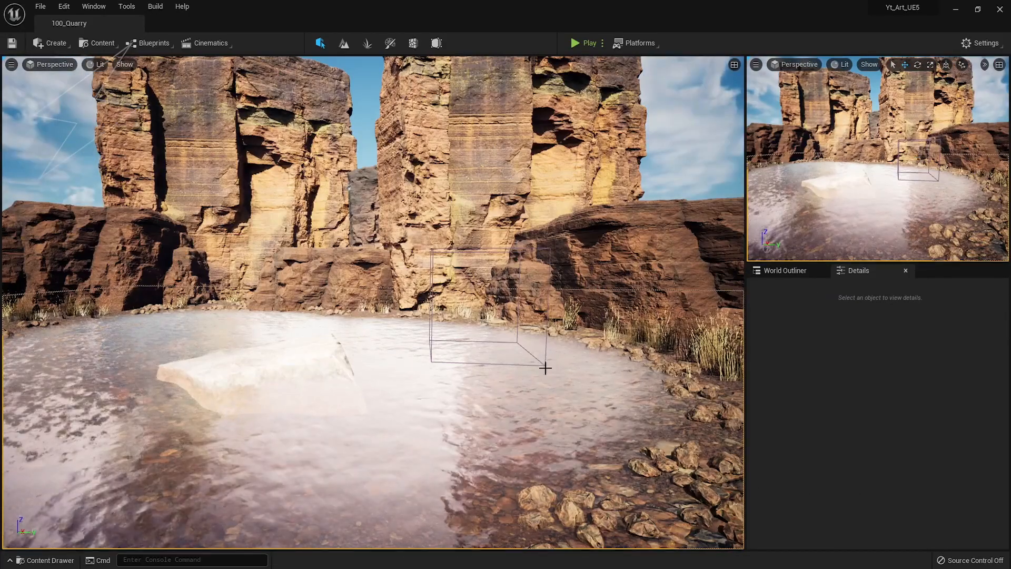
right_click_drag(542, 361, 495, 369)
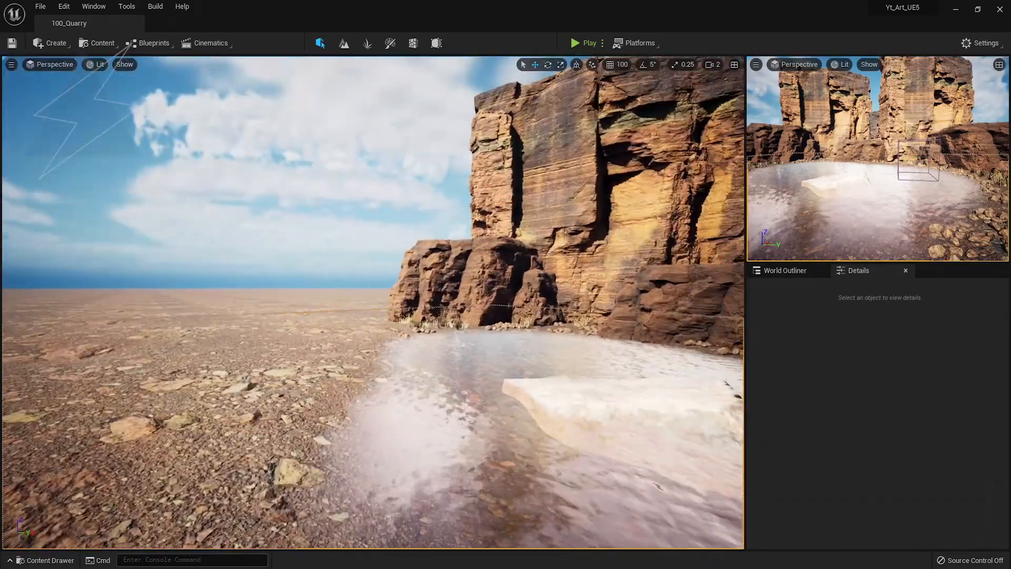
key("1")
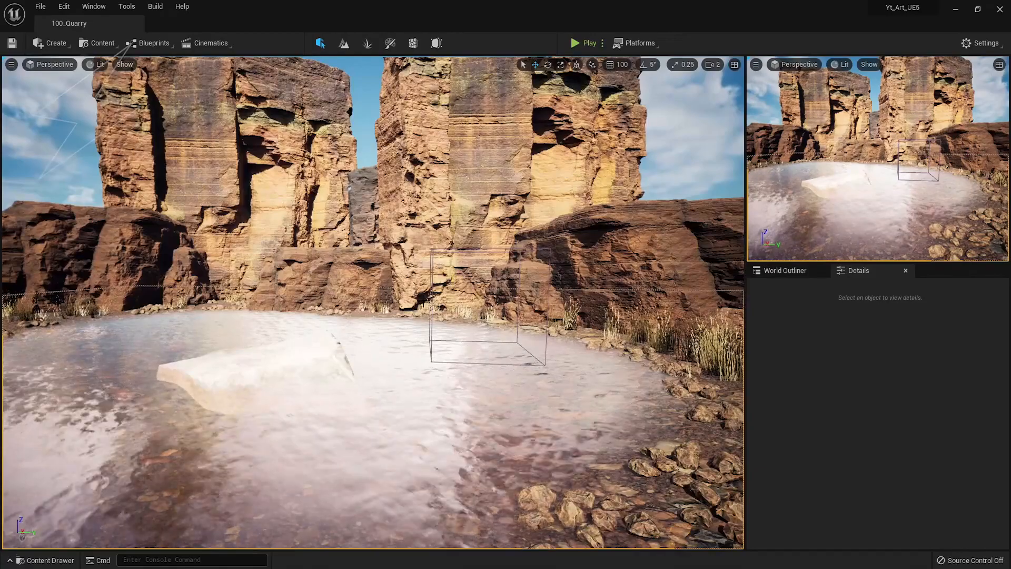
Select the Post Process Volume and disable its Midtones Saturation and Midtones Contrast overrides
left_click(797, 272)
left_click(795, 389)
left_click(859, 270)
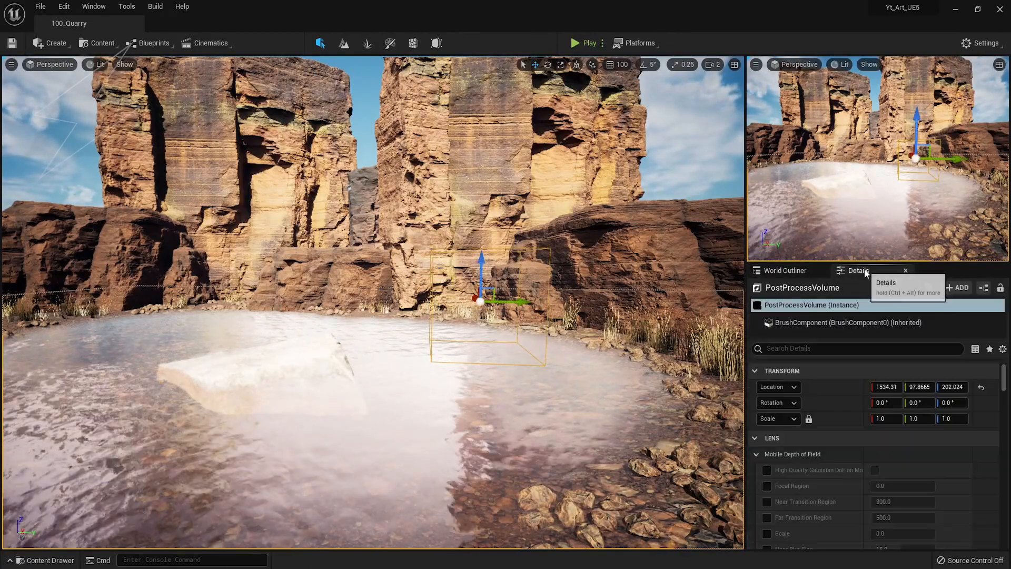
scroll(928, 496, "down", 15)
scroll(893, 484, "down", 15)
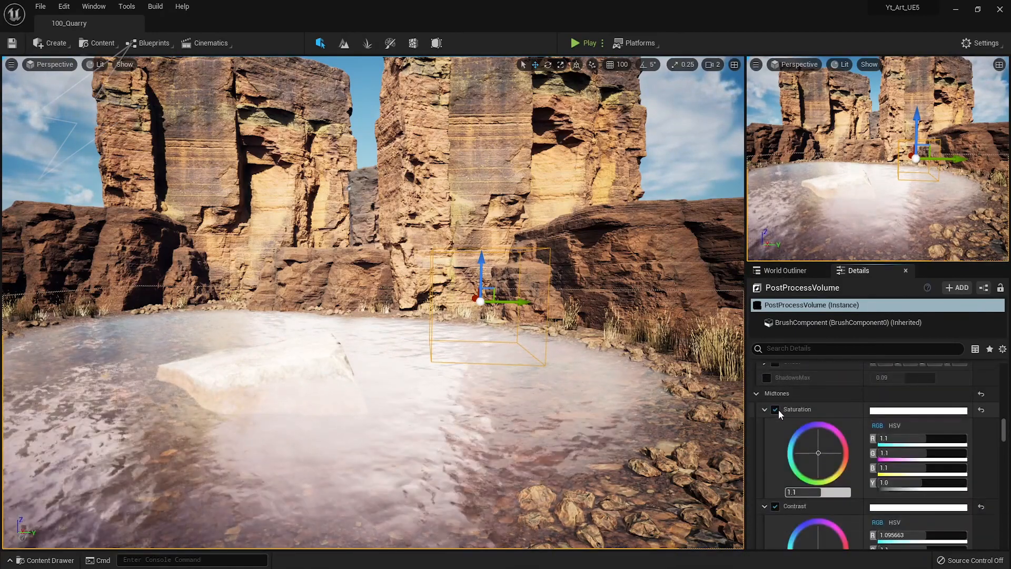
left_click(775, 409)
left_click(775, 507)
scroll(851, 454, "up", 10)
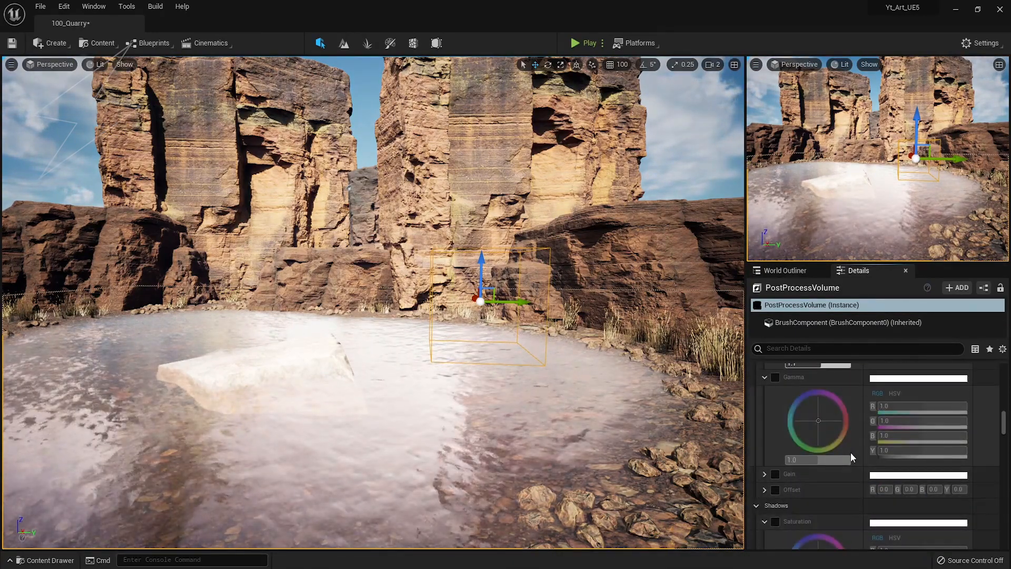
Keep the global Saturation override enabled, re-enable global Contrast at 1.1 and centre its colour wheel to neutral
scroll(852, 453, "up", 3)
scroll(775, 419, "up", 3)
left_click(776, 394)
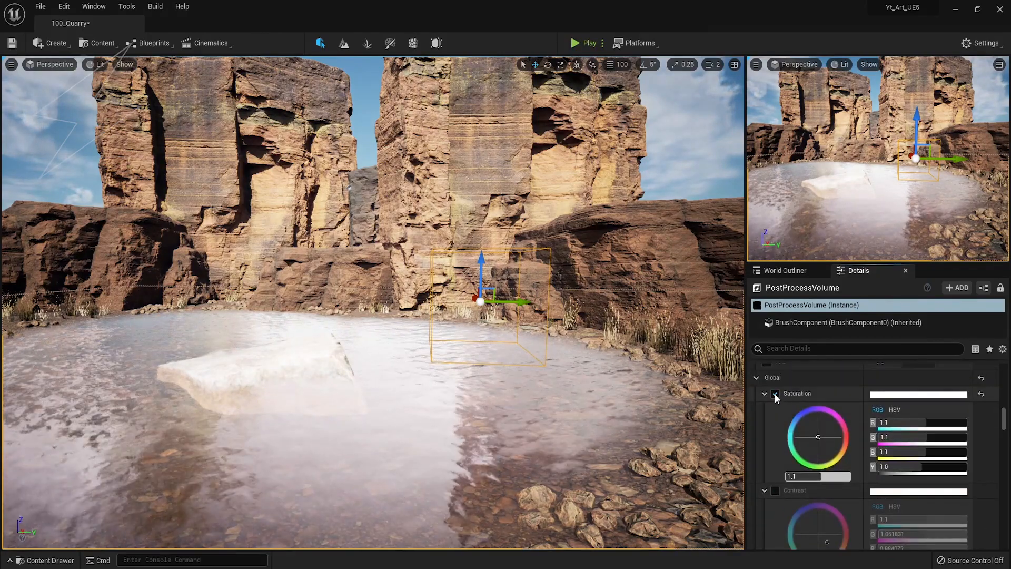
scroll(791, 459, "down", 1)
left_click(776, 473)
scroll(811, 474, "down", 4)
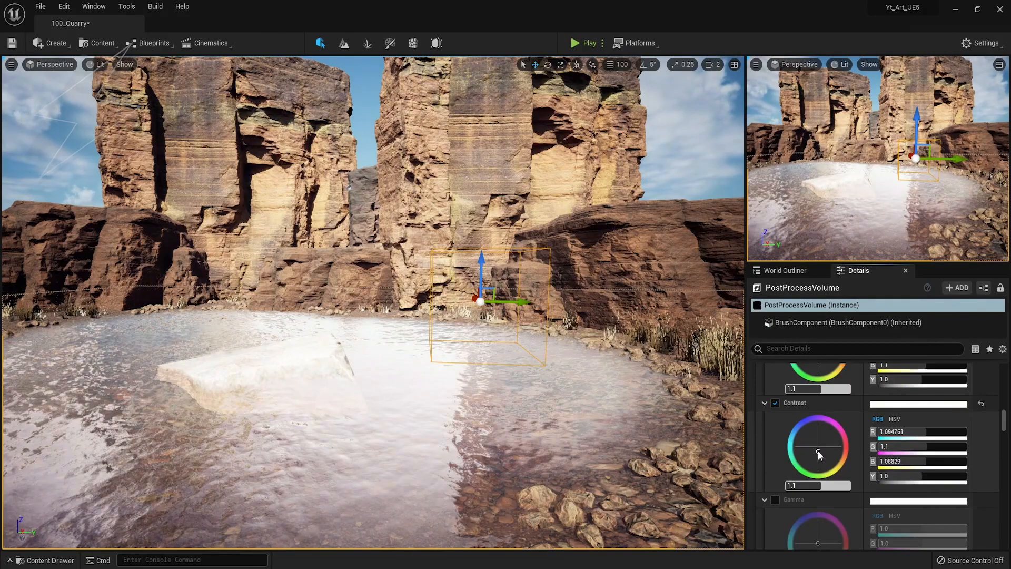
Select the translucent water actor and look through its water scale, colour and depth settings
right_click_drag(537, 436, 545, 435)
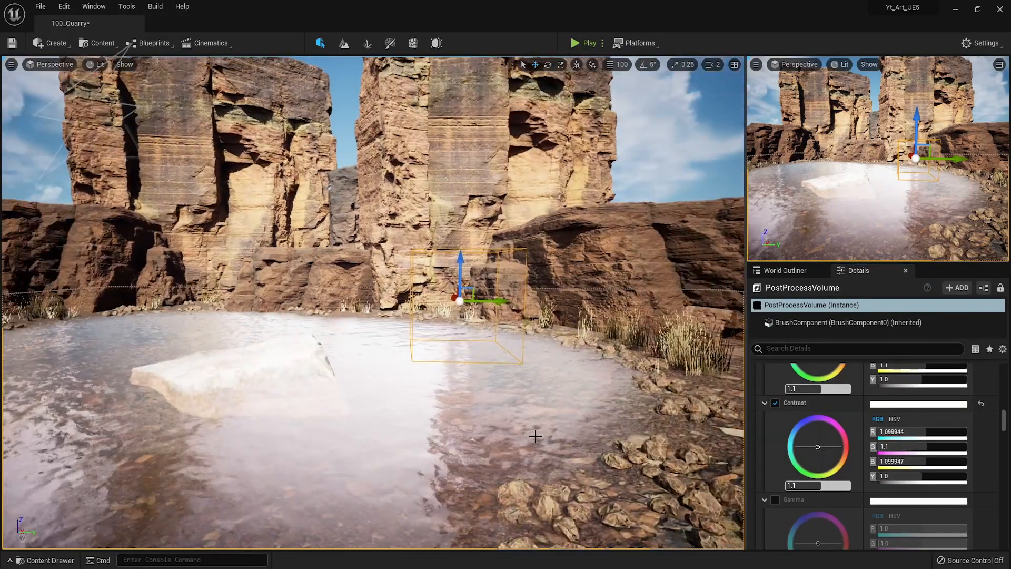
key("1")
left_click(562, 428)
scroll(877, 447, "up", 8)
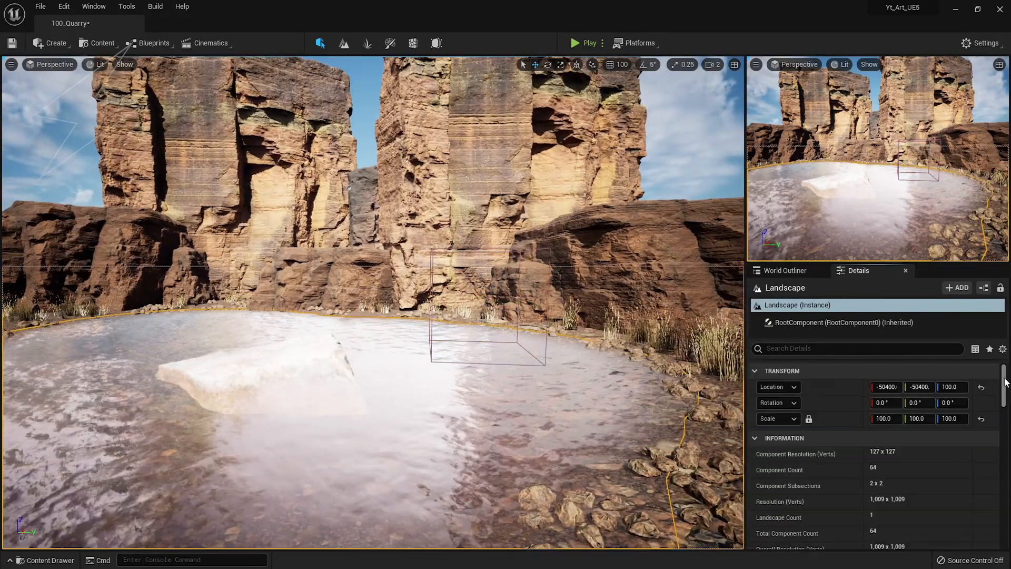
scroll(833, 448, "down", 8)
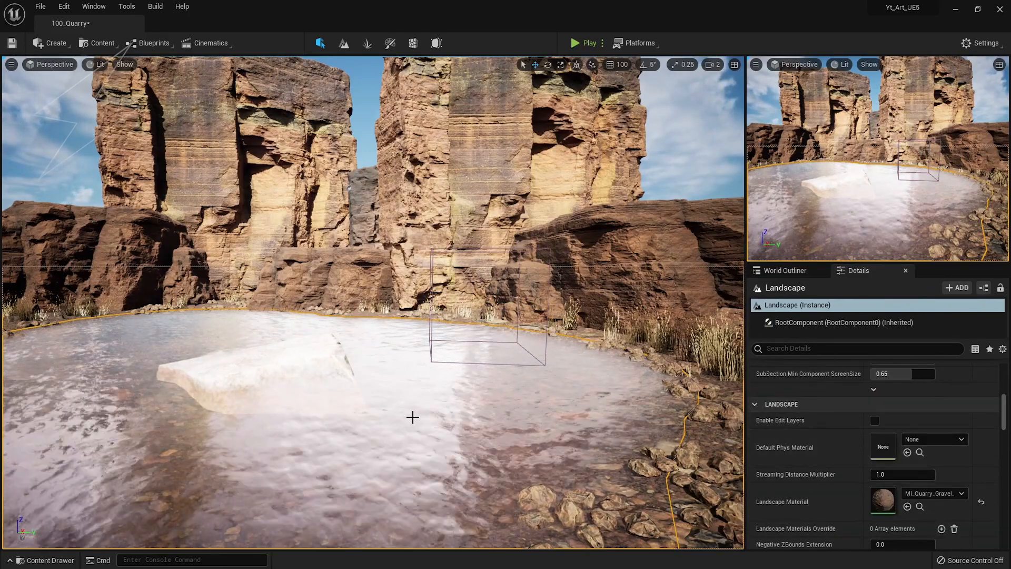
left_click(785, 271)
left_click(802, 330)
scroll(869, 452, "up", 3)
scroll(870, 452, "down", 2)
scroll(869, 453, "up", 4)
double_click(880, 402)
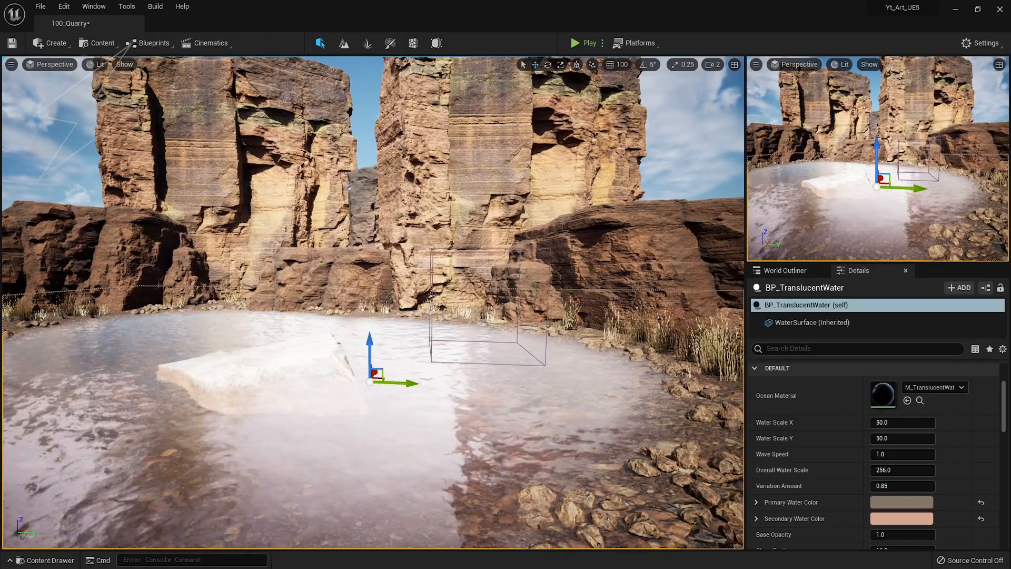
scroll(911, 490, "down", 10)
scroll(909, 488, "up", 10)
Try a pale pink Light Color on the Directional Light
left_click(785, 270)
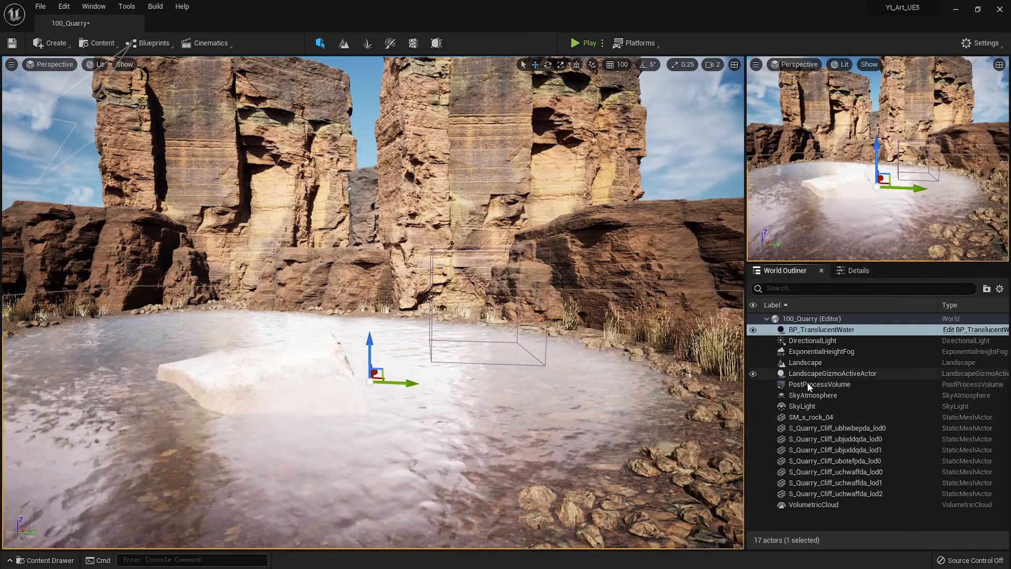
left_click(814, 340)
left_click(856, 270)
left_click(881, 454)
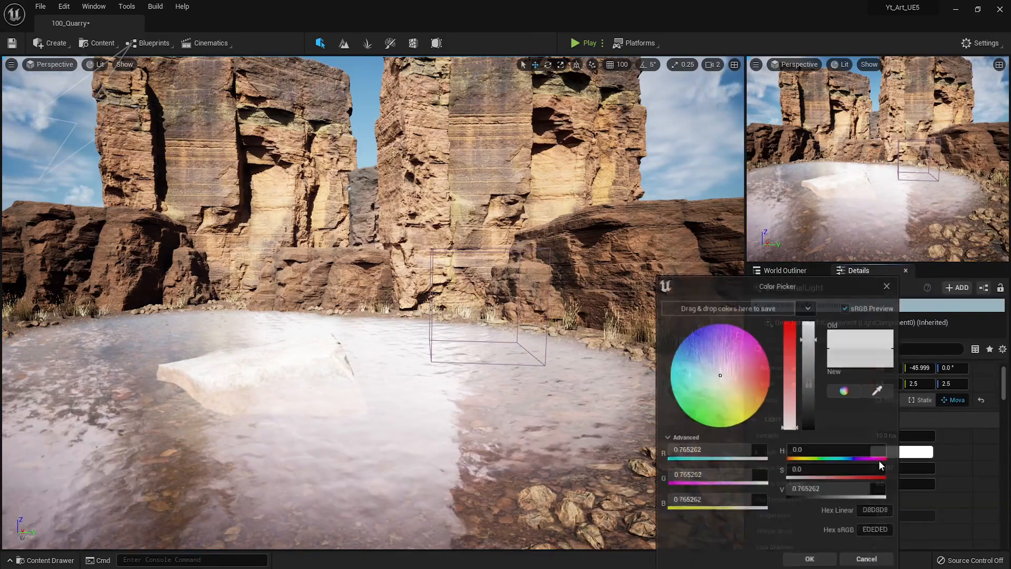
left_click_drag(743, 395, 733, 382)
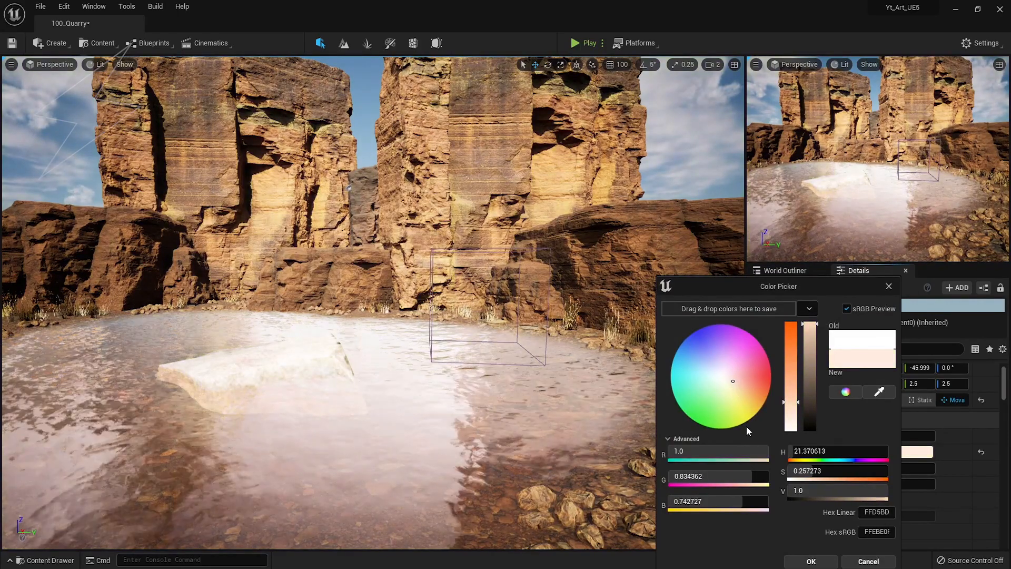
mouse_move(793, 355)
left_mouse_down()
mouse_move(791, 367)
mouse_move(728, 375)
left_mouse_up()
left_click(808, 561)
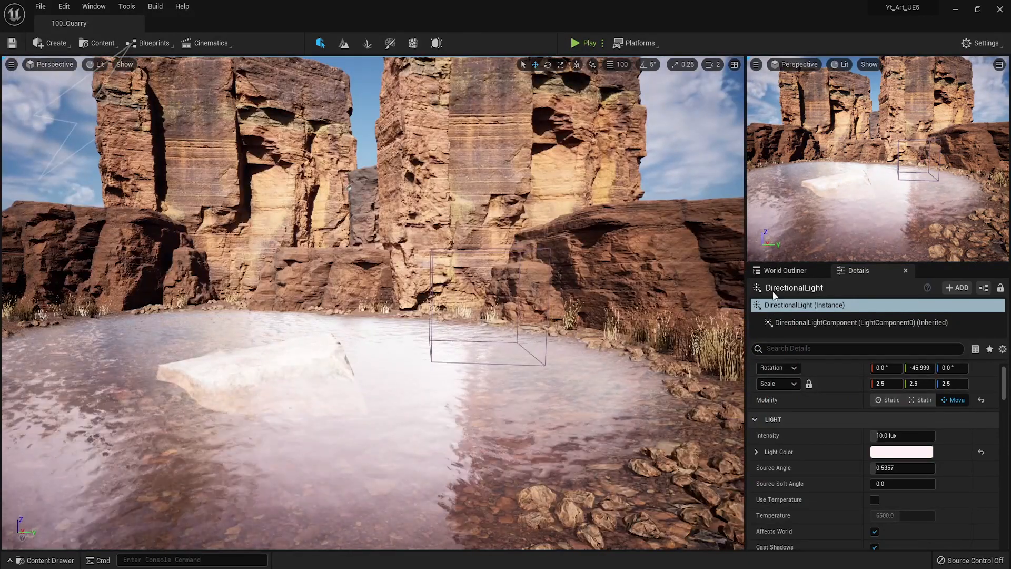
Reset the Directional Light's Light Color to its default white
left_click(785, 270)
left_click(859, 270)
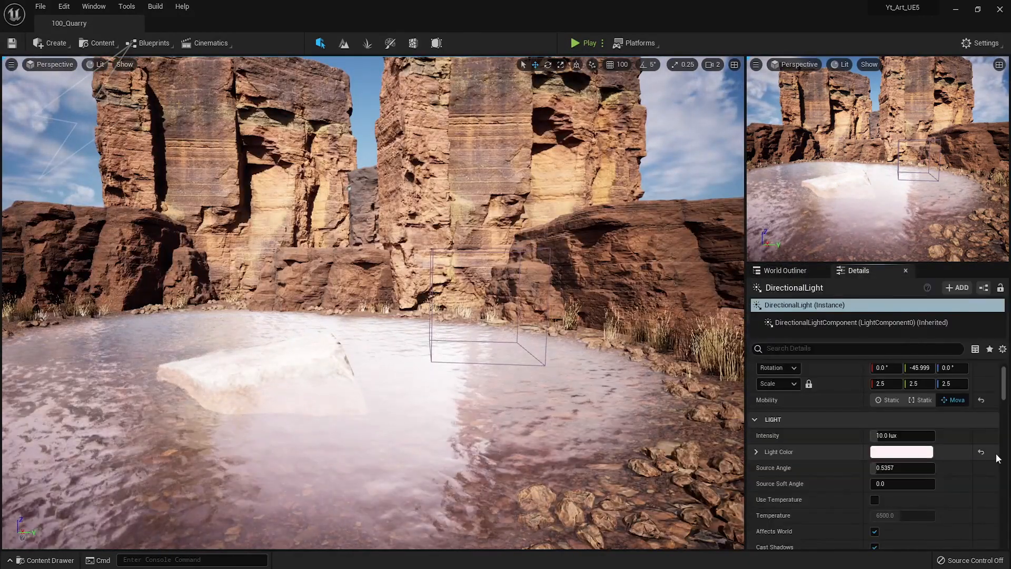
left_click(980, 452)
Rotate the sun light to about -36.8° pitch and -108.9° yaw so the cliffs facing the pool fall into shadow
right_click_drag(592, 433, 572, 433)
key("ctrl+l")
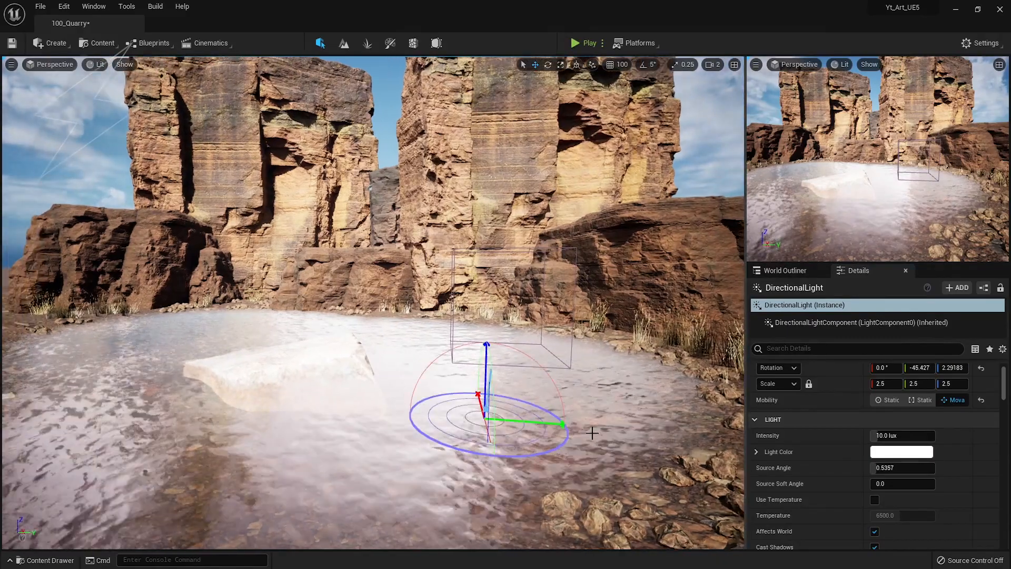
key("ctrl+l")
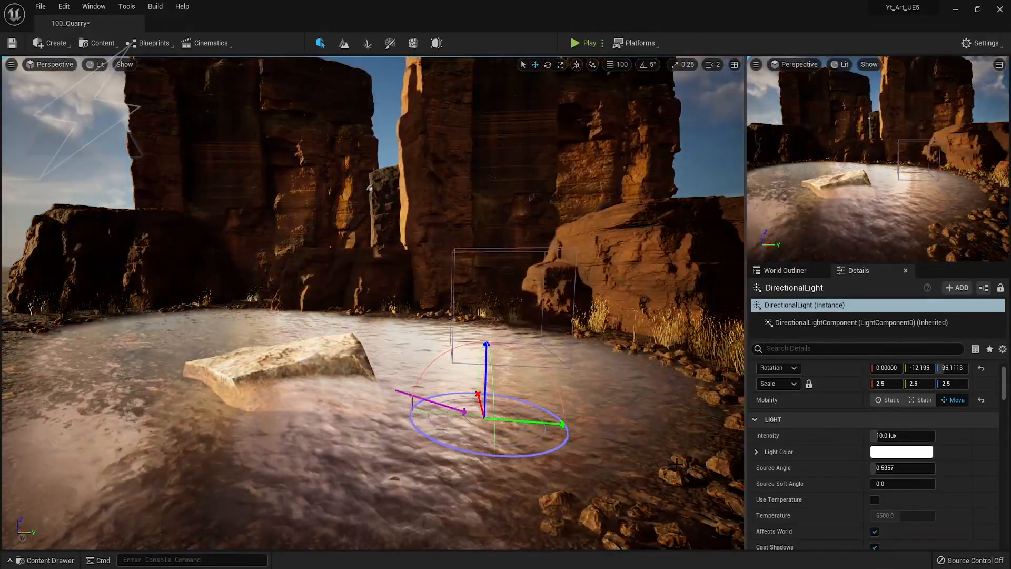
key("ctrl+l")
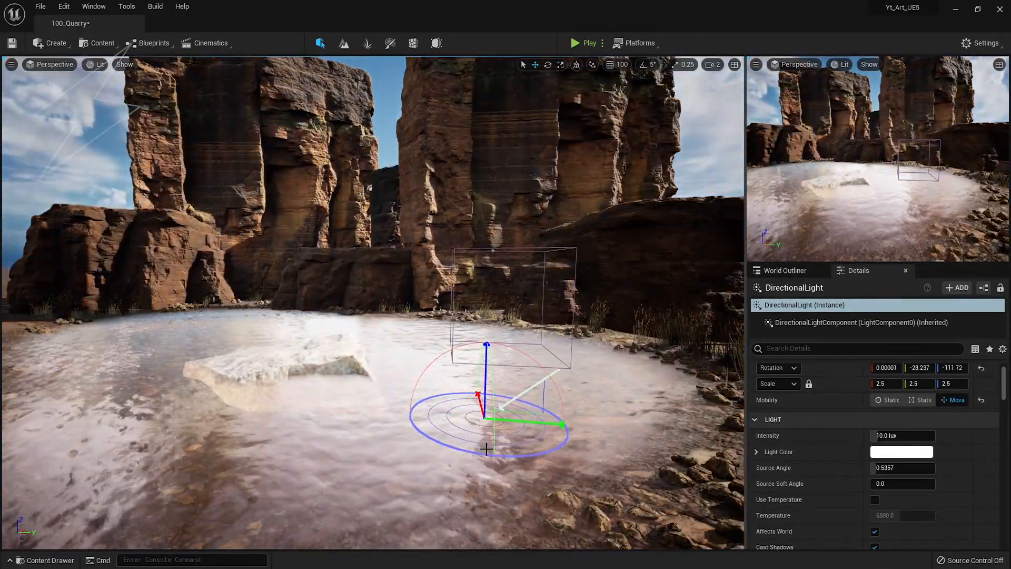
key("ctrl+l")
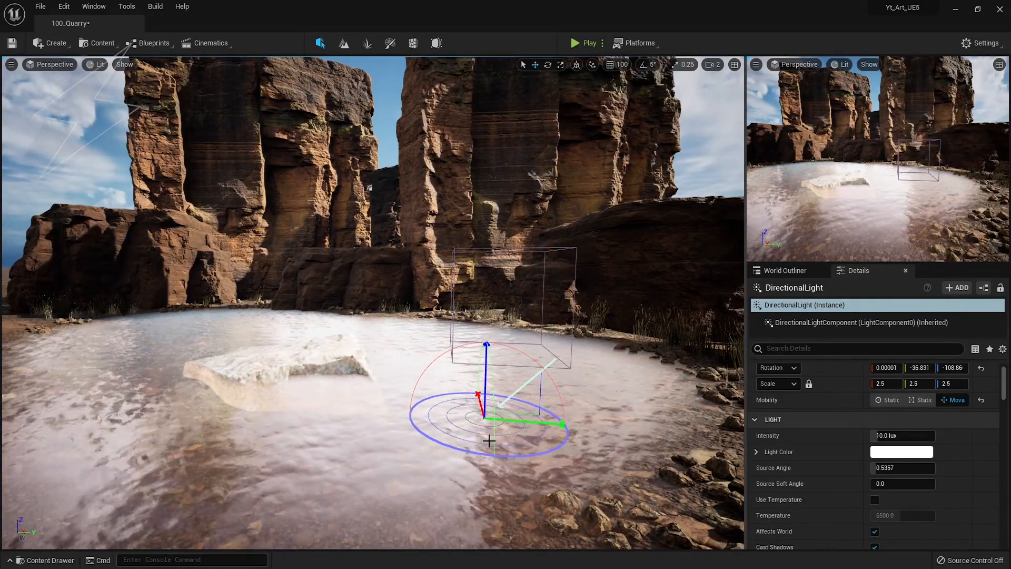
Try a darker grey Shallow Water Color, hex sRGB ABAAAA, on the translucent water
left_click(341, 424)
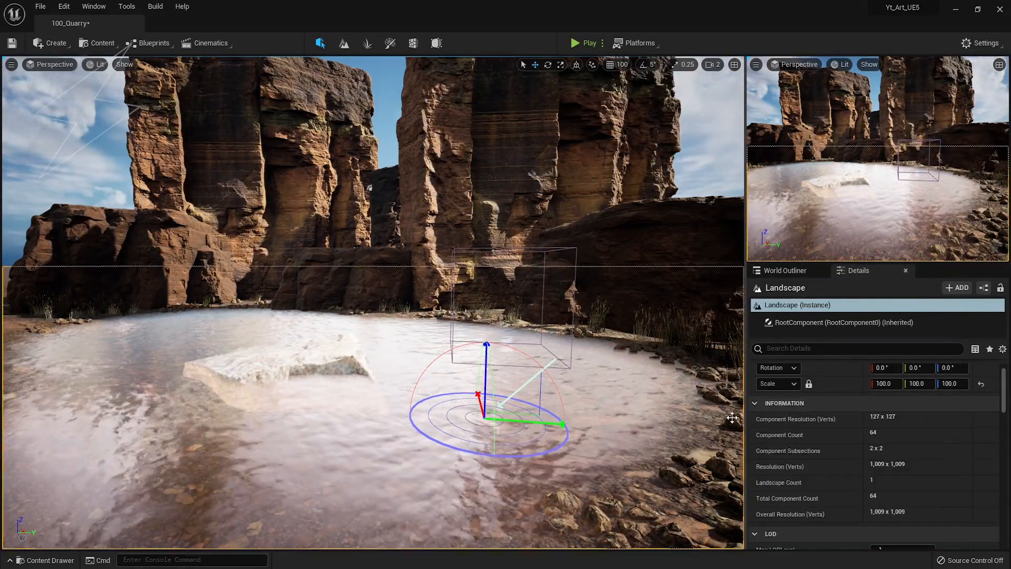
left_click(785, 271)
left_click(811, 327)
left_click(858, 271)
scroll(868, 477, "down", 6)
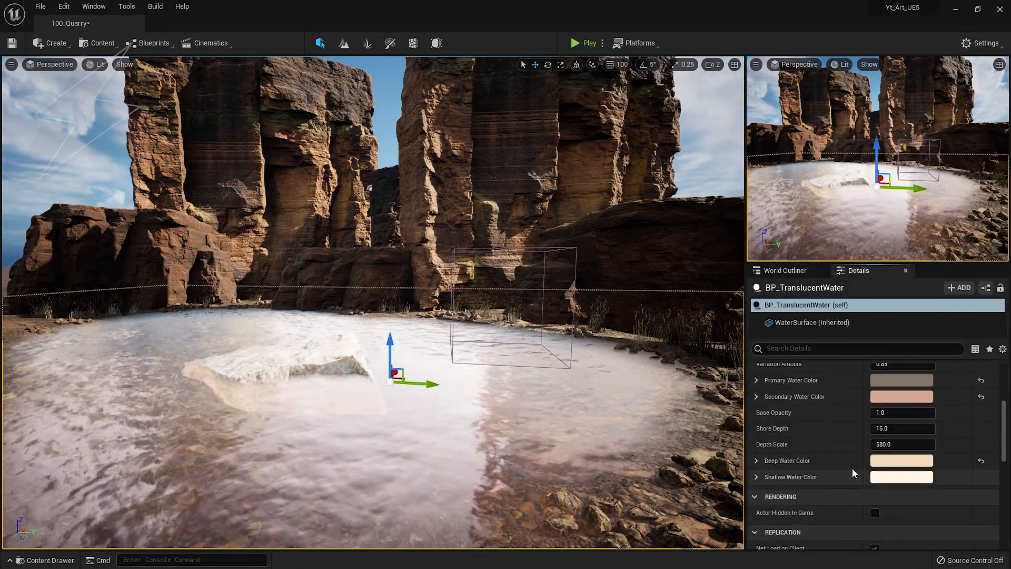
left_click(896, 477)
left_click_drag(810, 326, 808, 386)
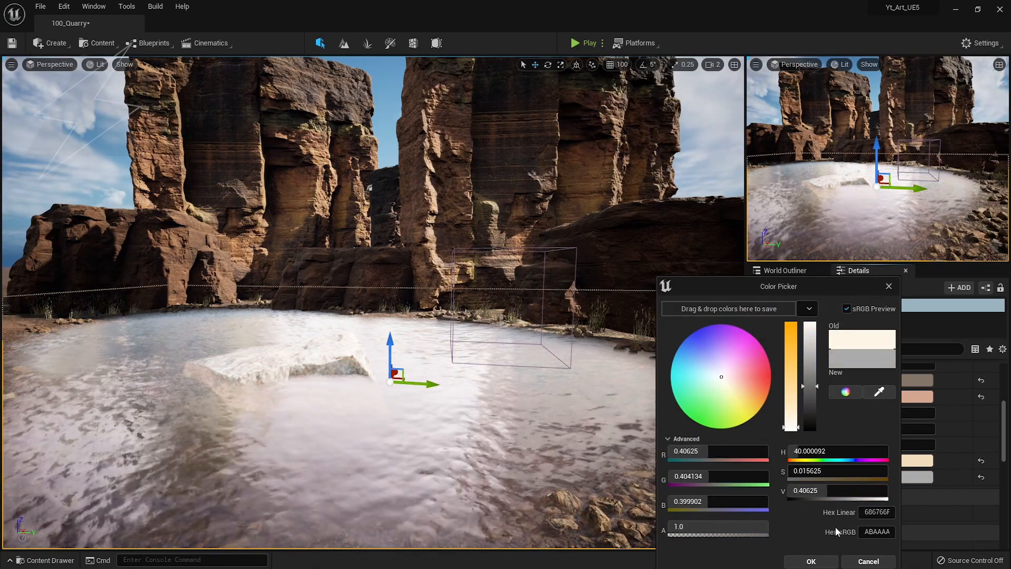
left_click(869, 561)
Place a Sphere Reflection Capture just above the pool behind the pale rock, with an Influence Radius of about 9157
left_click(51, 43)
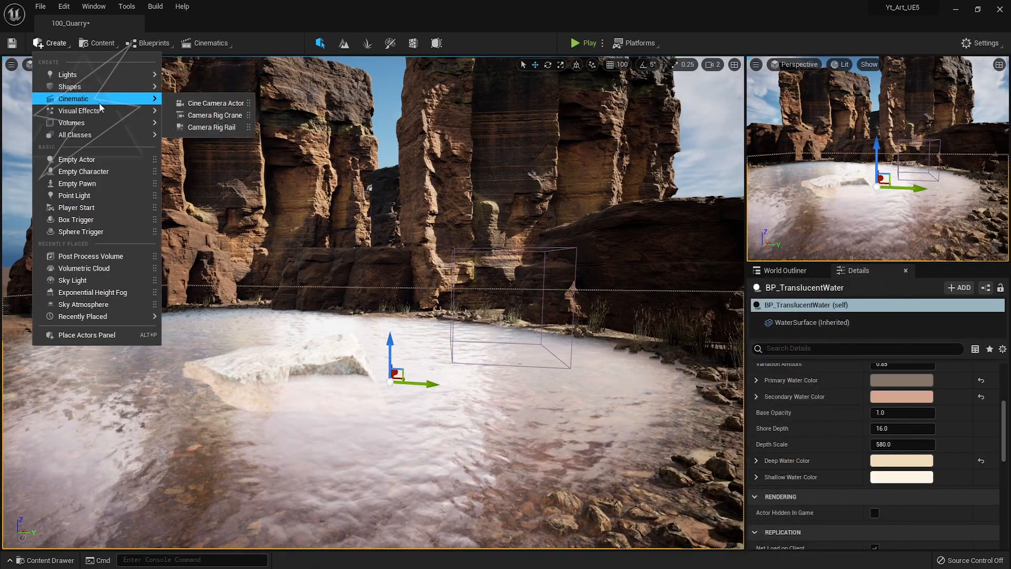
mouse_move(108, 111)
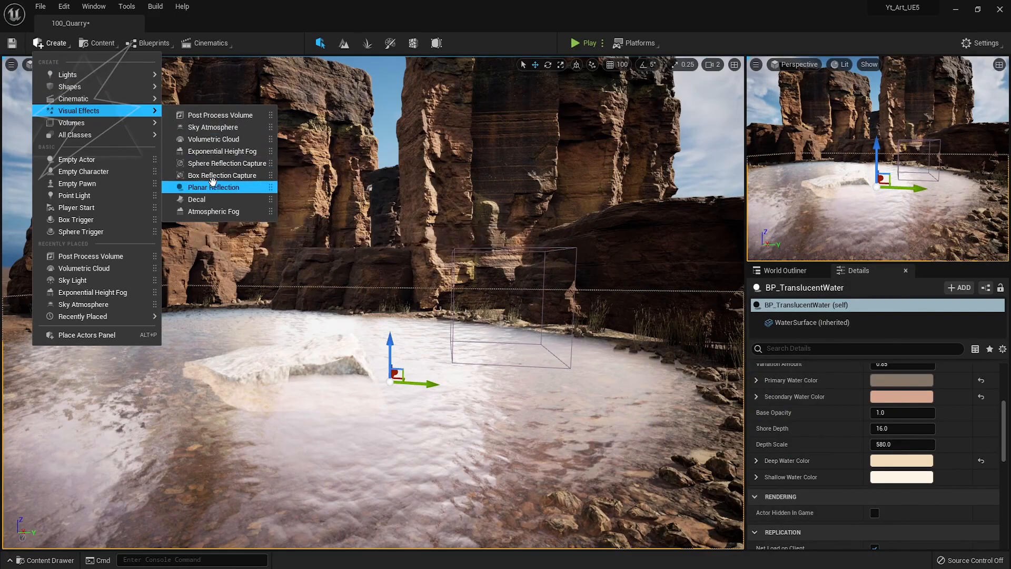
left_click_drag(222, 163, 293, 340)
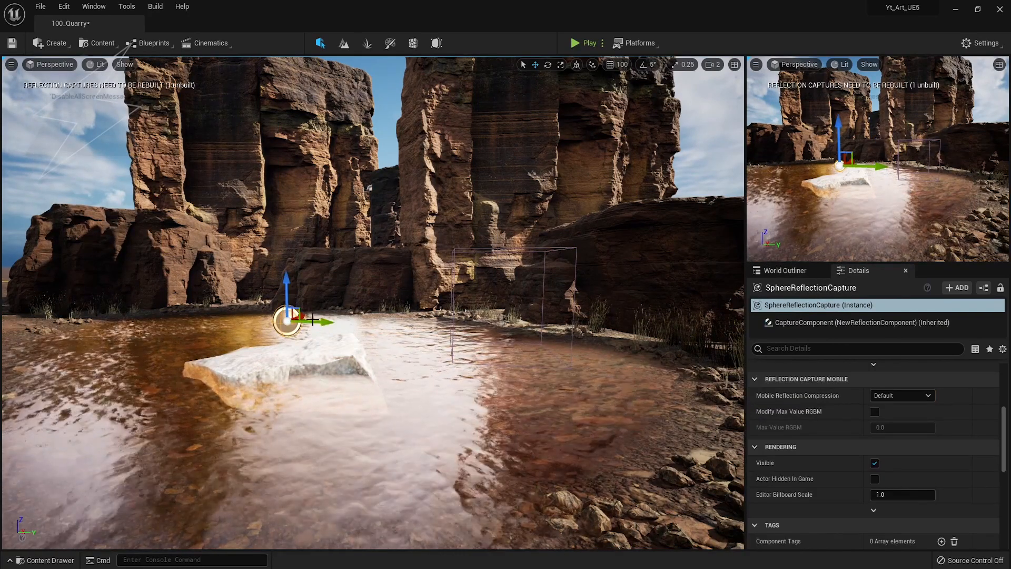
right_click_drag(302, 329, 287, 293)
scroll(913, 450, "up", 5)
left_click(898, 454)
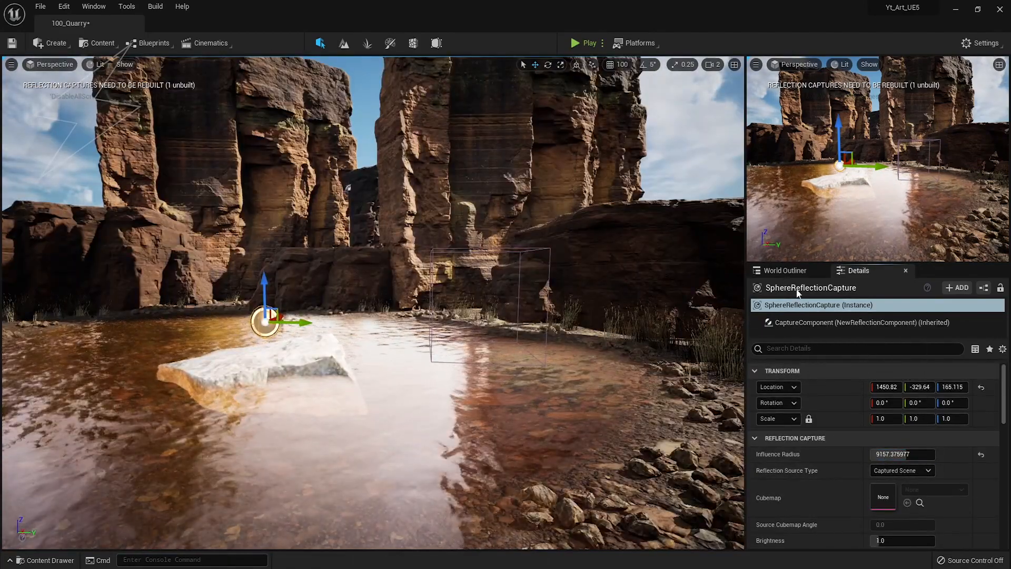
Darken the translucent water's Secondary Water Color to a muted salmon brown, hex sRGB AA8672, and save the level
left_click(785, 271)
left_click(816, 332)
left_click(859, 271)
scroll(902, 472, "down", 5)
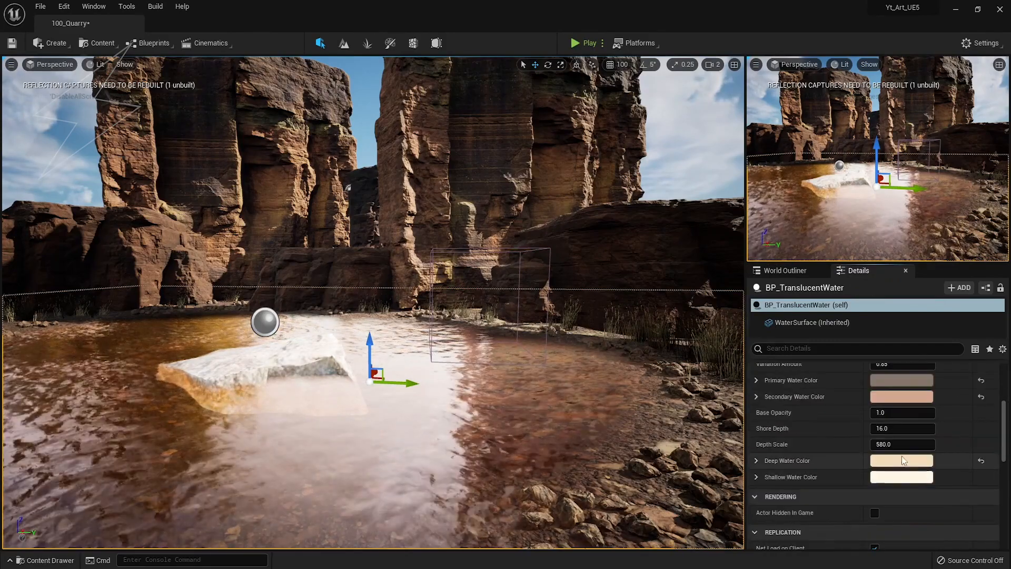
left_click(902, 433)
left_click_drag(828, 363, 828, 389)
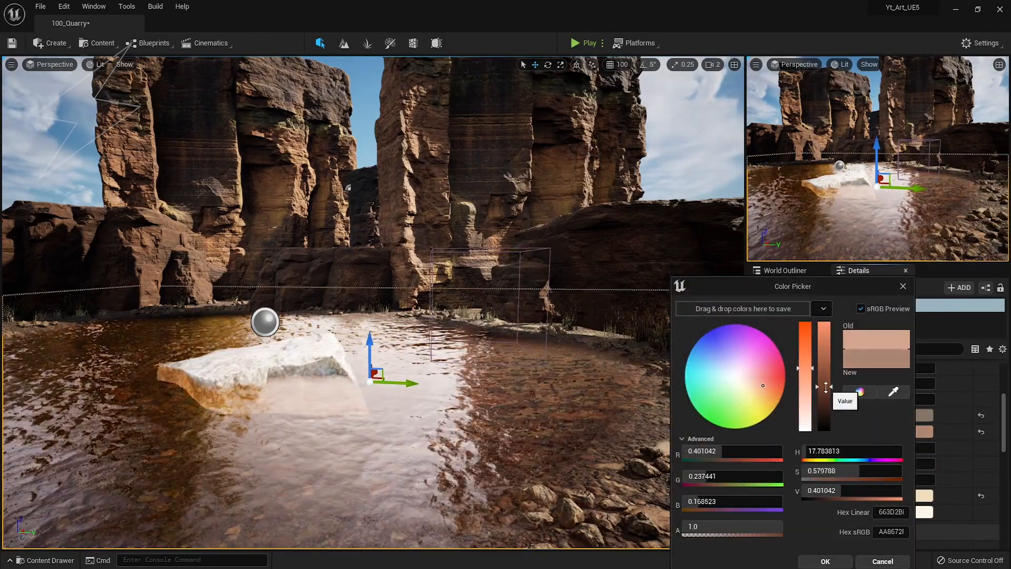
left_click(825, 561)
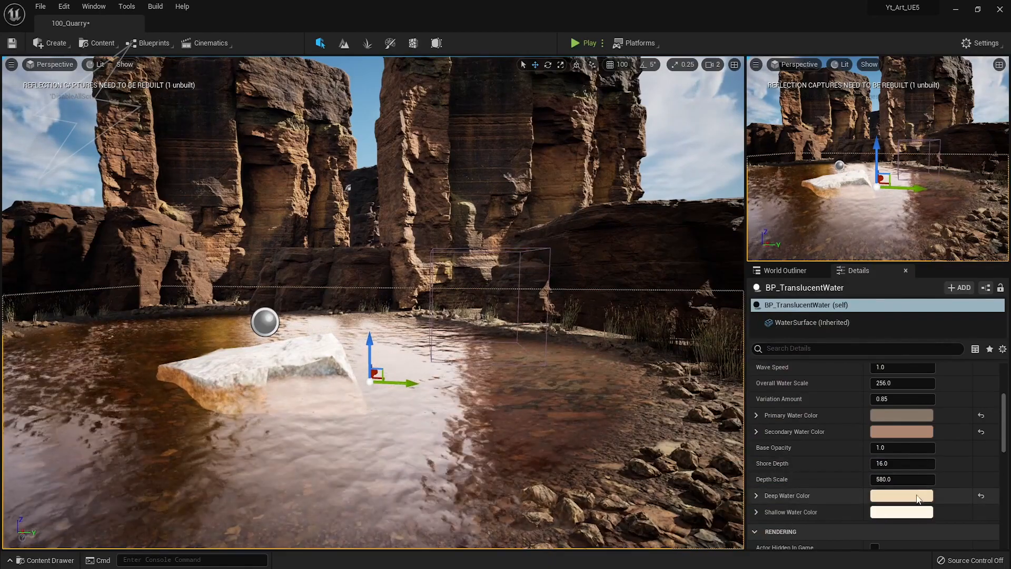
right_click_drag(312, 372, 400, 358)
key("ctrl+s")
right_click_drag(312, 372, 305, 360)
right_click_drag(293, 273, 237, 280)
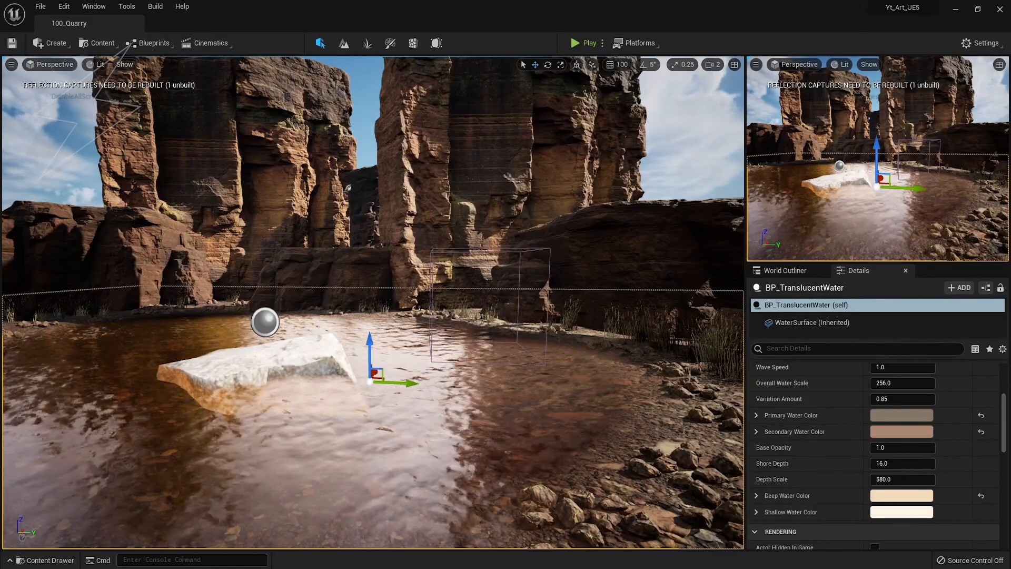
Desaturate the translucent water's Secondary Water Color to a greyish beige, hex sRGB ACA29A, and save the level
left_click(263, 365)
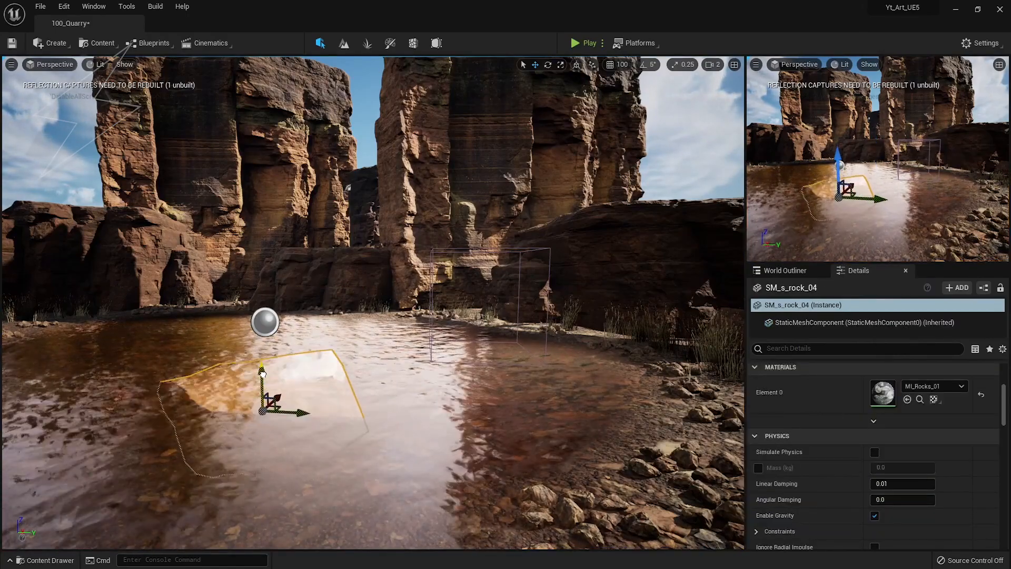
left_click(785, 270)
left_click(821, 327)
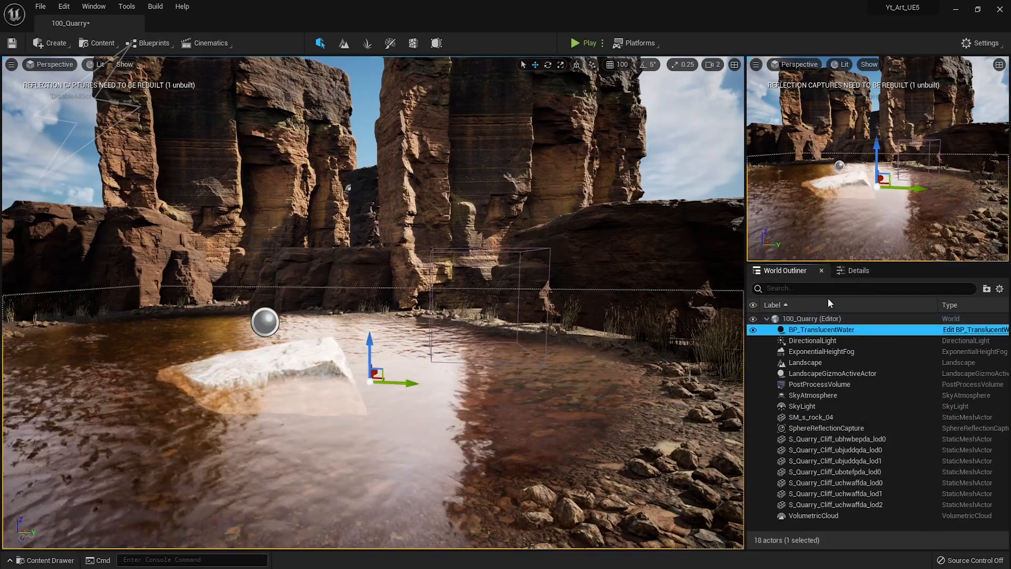
left_click(859, 270)
left_click(900, 431)
mouse_move(729, 371)
left_mouse_down()
mouse_move(714, 358)
mouse_move(719, 378)
mouse_move(754, 393)
mouse_move(721, 371)
mouse_move(721, 383)
mouse_move(741, 381)
left_mouse_up()
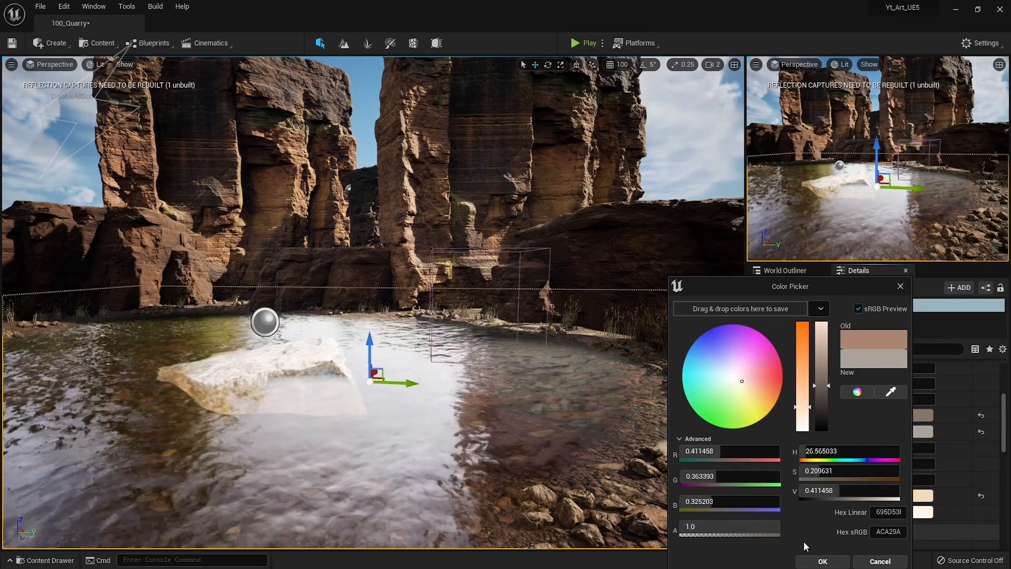
left_click(823, 561)
mouse_move(428, 388)
right_mouse_down()
mouse_move(438, 379)
mouse_move(424, 388)
right_mouse_up()
key("ctrl+s")
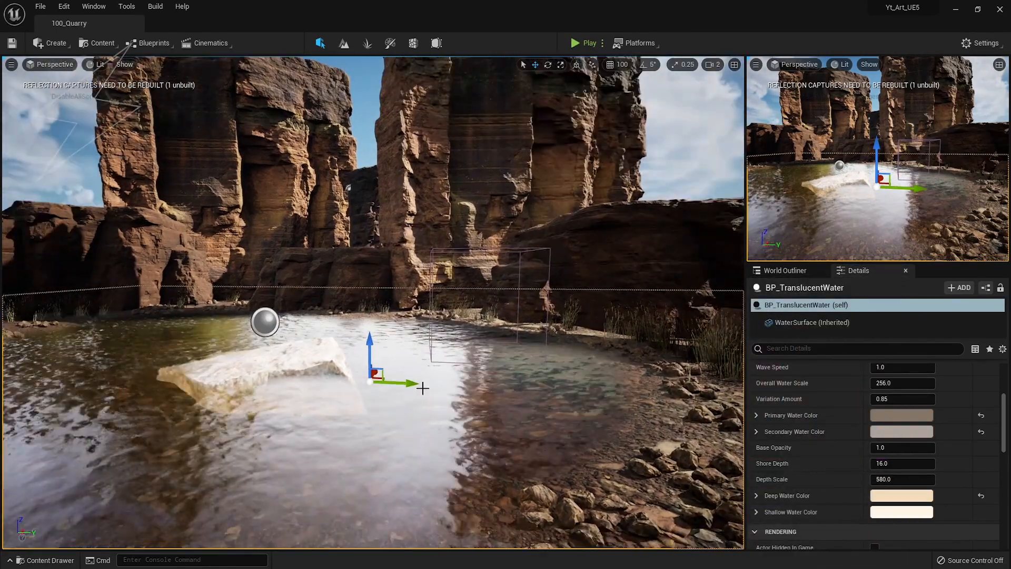